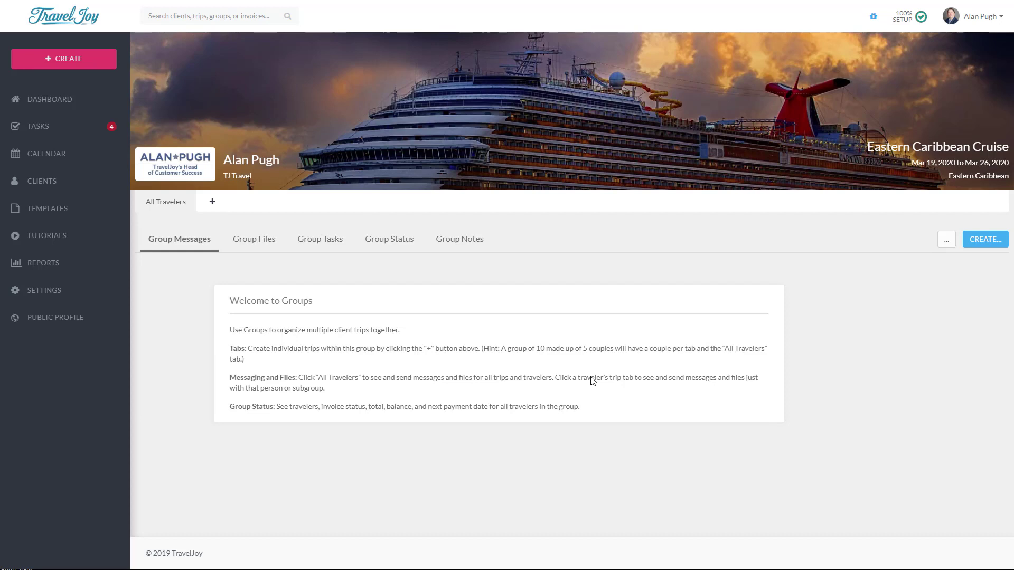
Step: Create a group trip with the chosen client as primary traveler, prefixing the trip name with the client's name
click(212, 203)
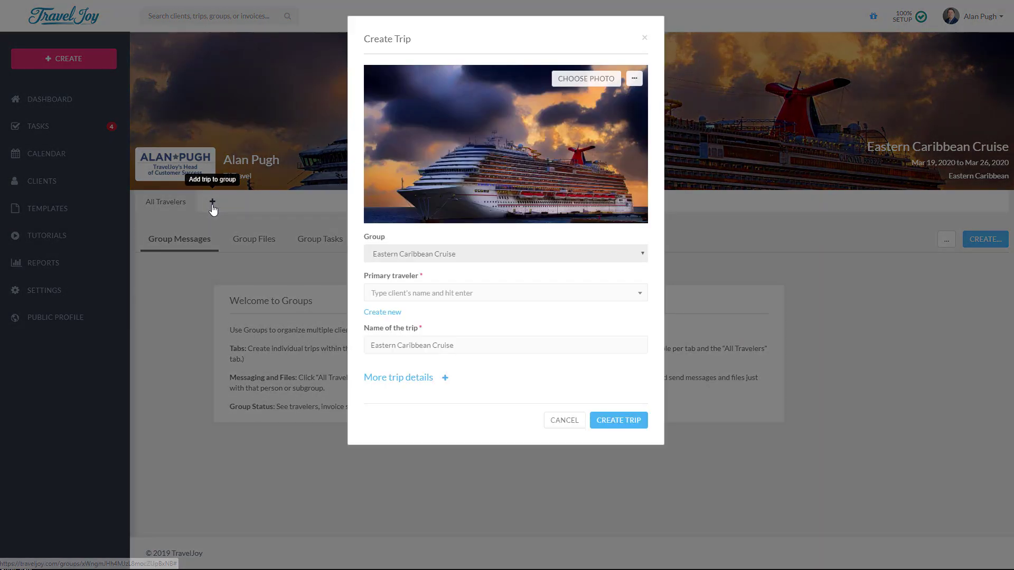
click(462, 293)
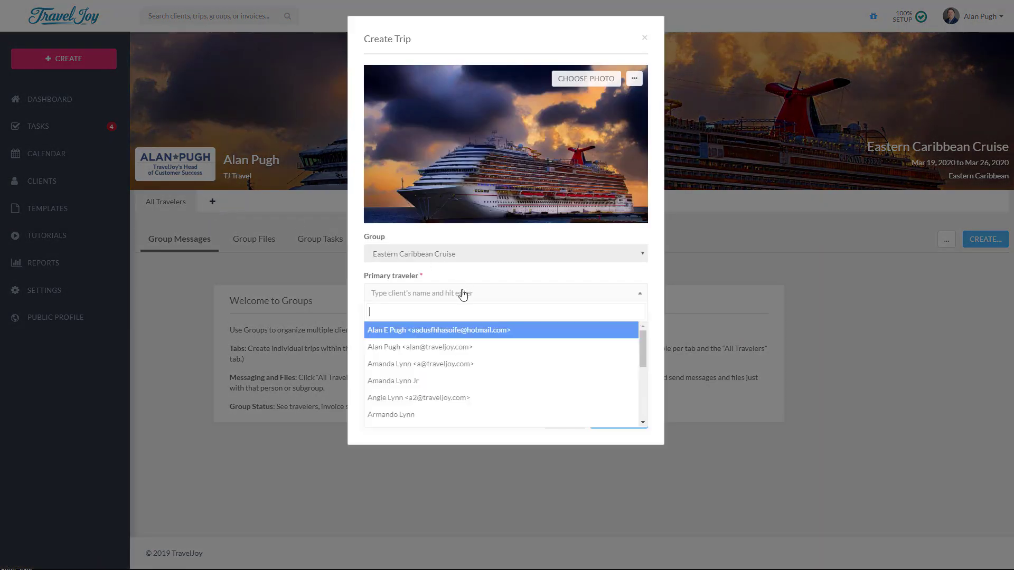
click(441, 367)
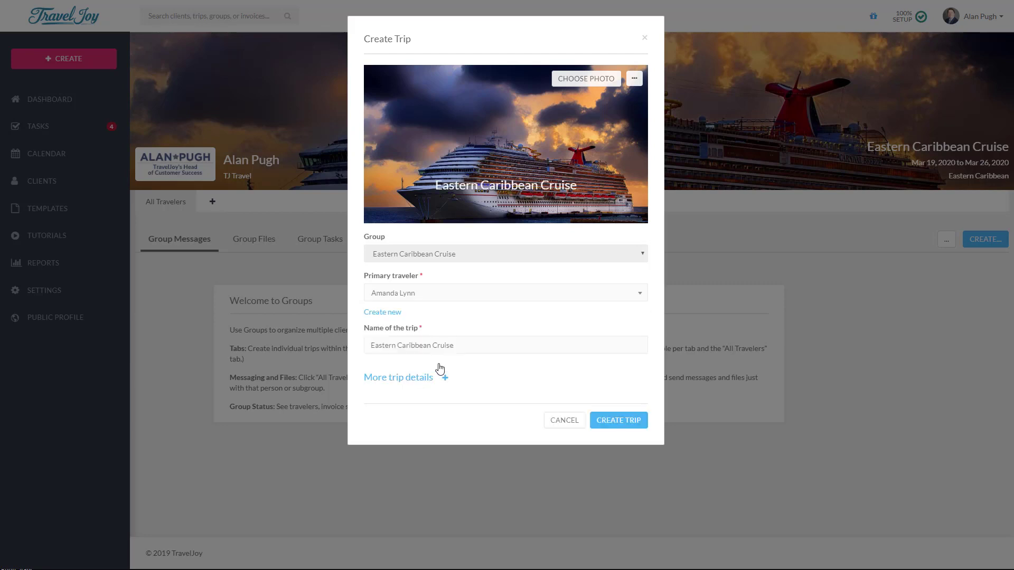
click(372, 345)
click(620, 423)
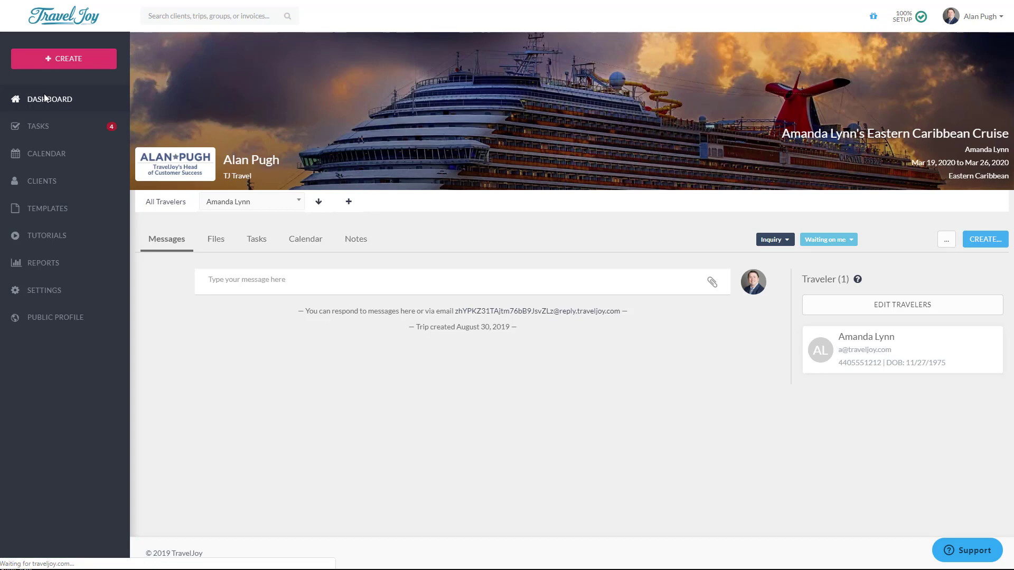
Step: Reassign the other client's individual Eastern Caribbean Cruise trip to the Eastern Caribbean Cruise group and save
click(44, 98)
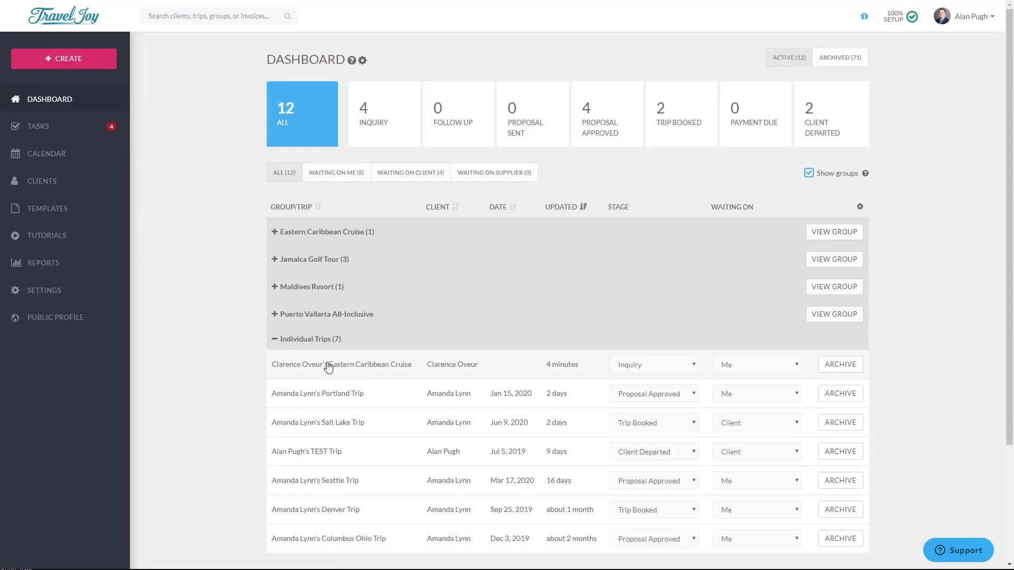
click(324, 366)
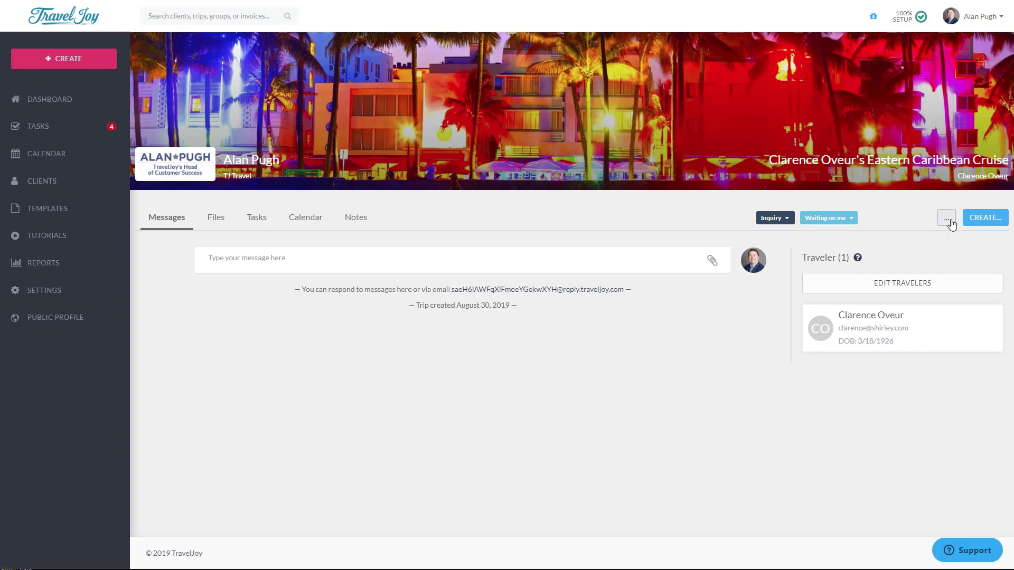
click(951, 224)
click(892, 236)
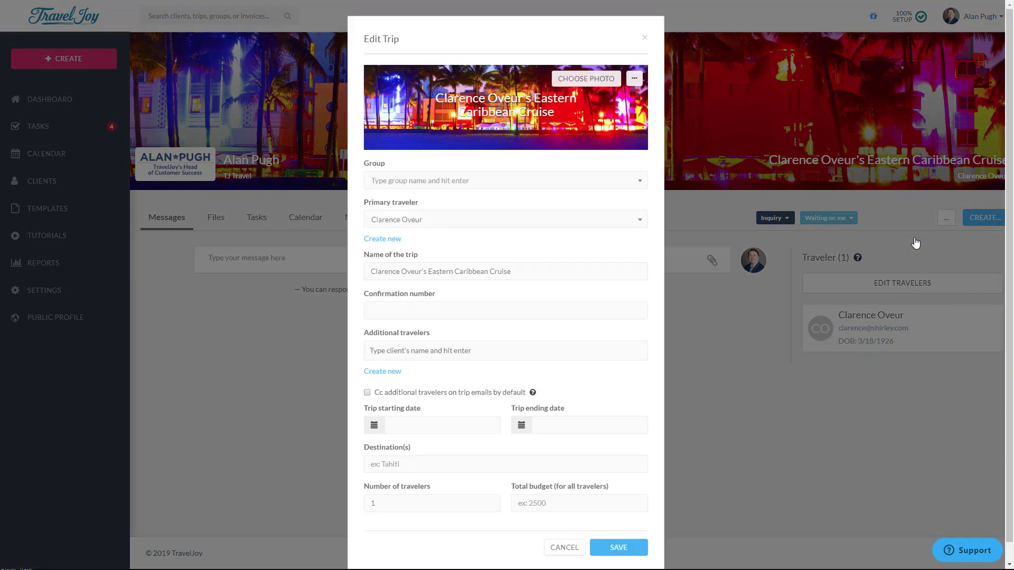
click(466, 183)
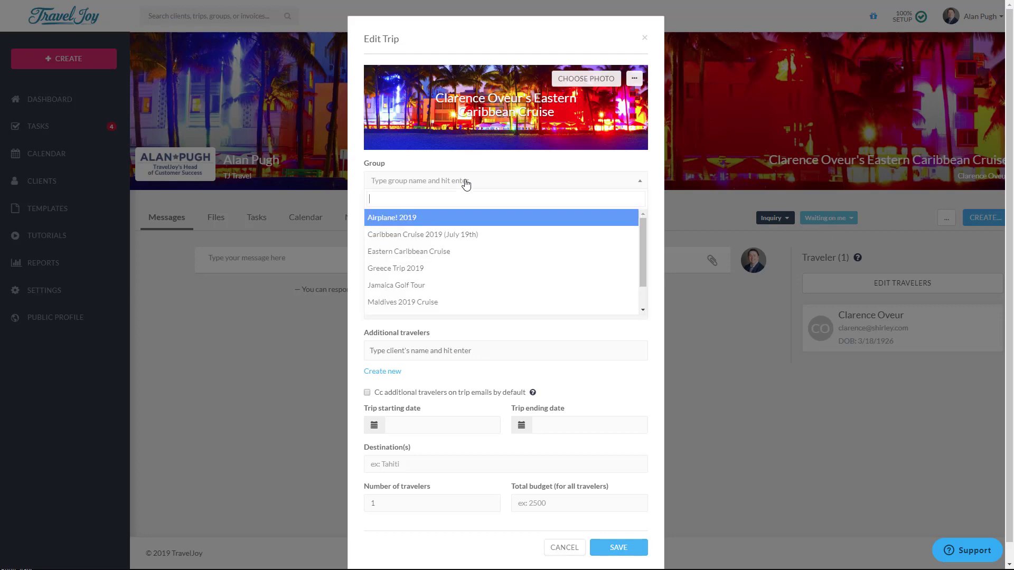
click(426, 252)
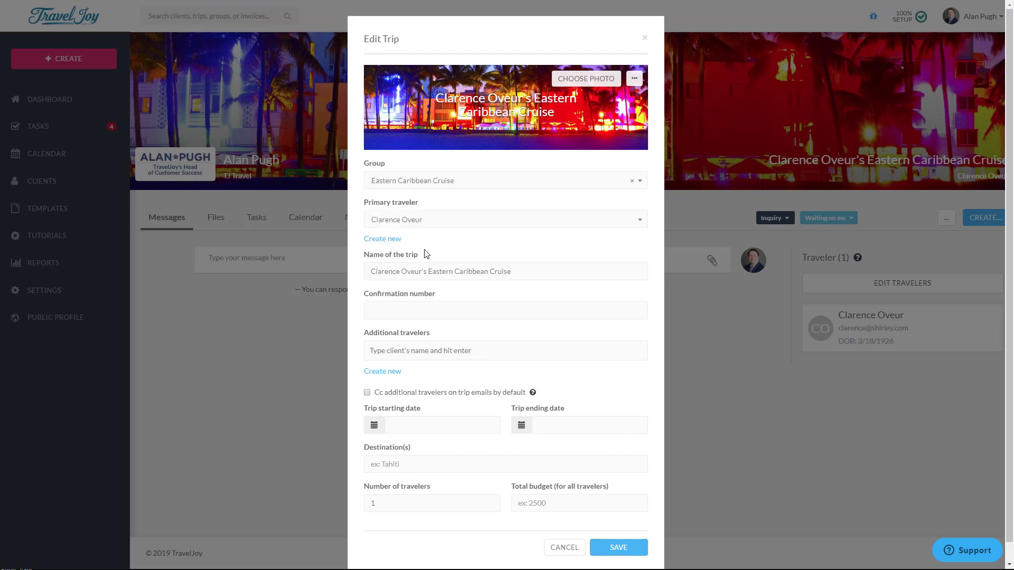
click(636, 551)
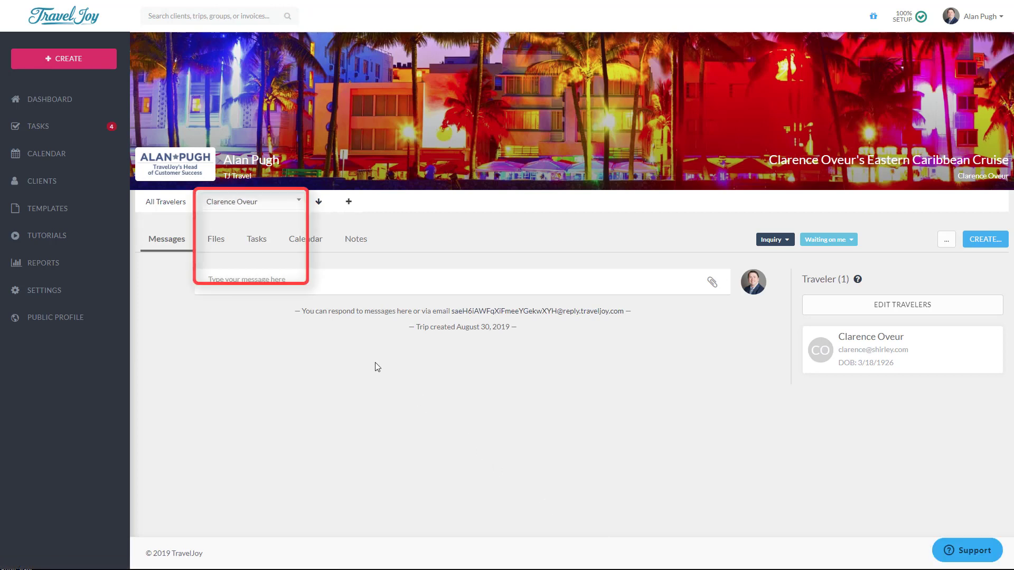
Step: Confirm both trips are in the group, switch to All Travelers, and bring up the CREATE options
click(278, 202)
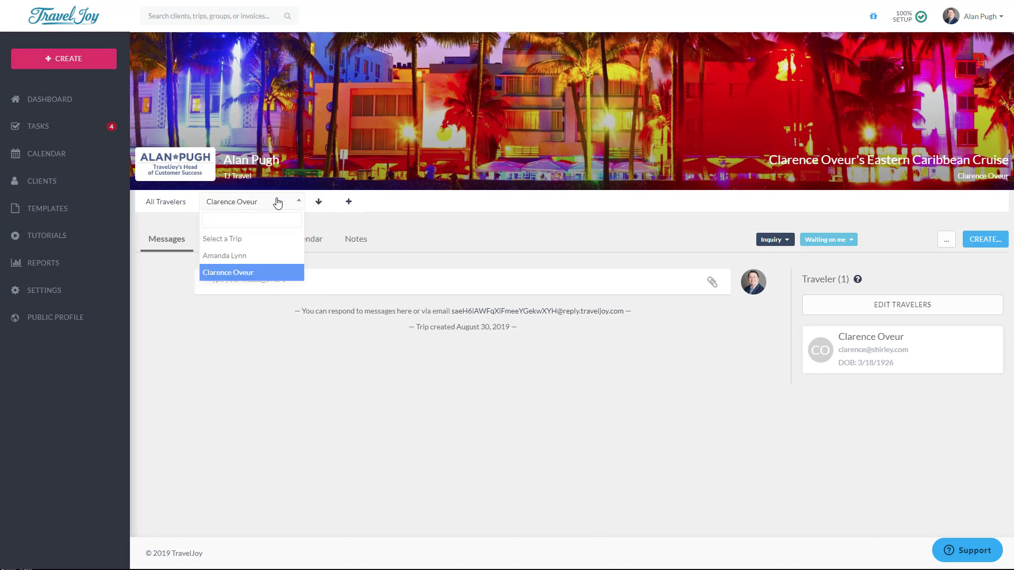
click(160, 288)
click(157, 205)
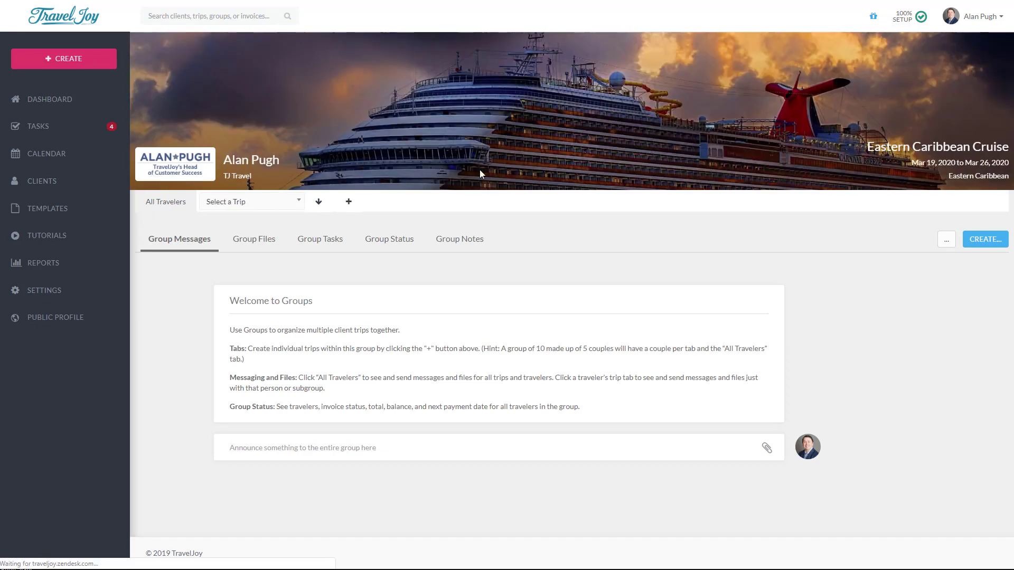
click(995, 244)
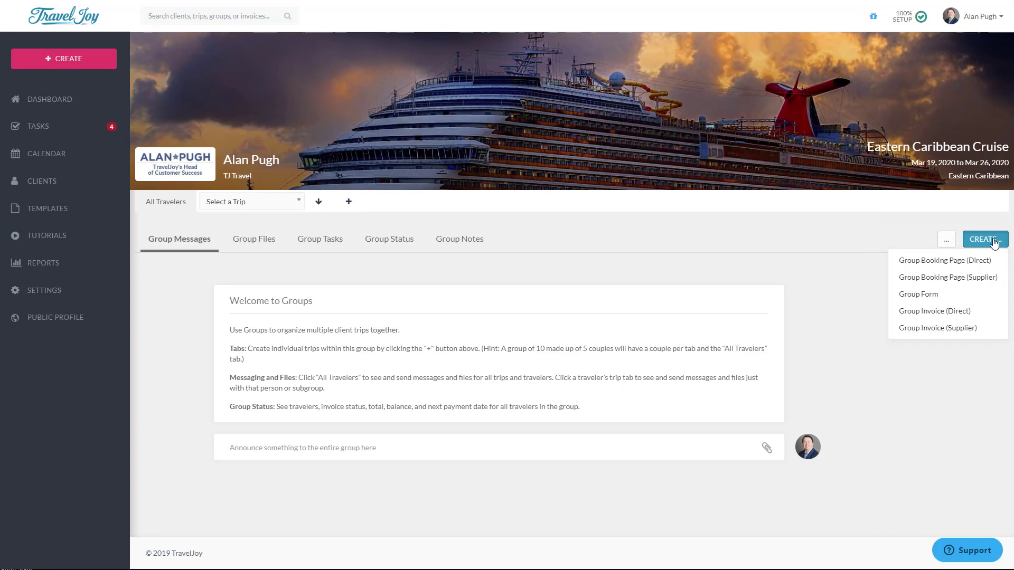
Step: Start a supplier group invoice with a cruise item named 'Eastern Caribbean Cruise' costing 1500
click(976, 330)
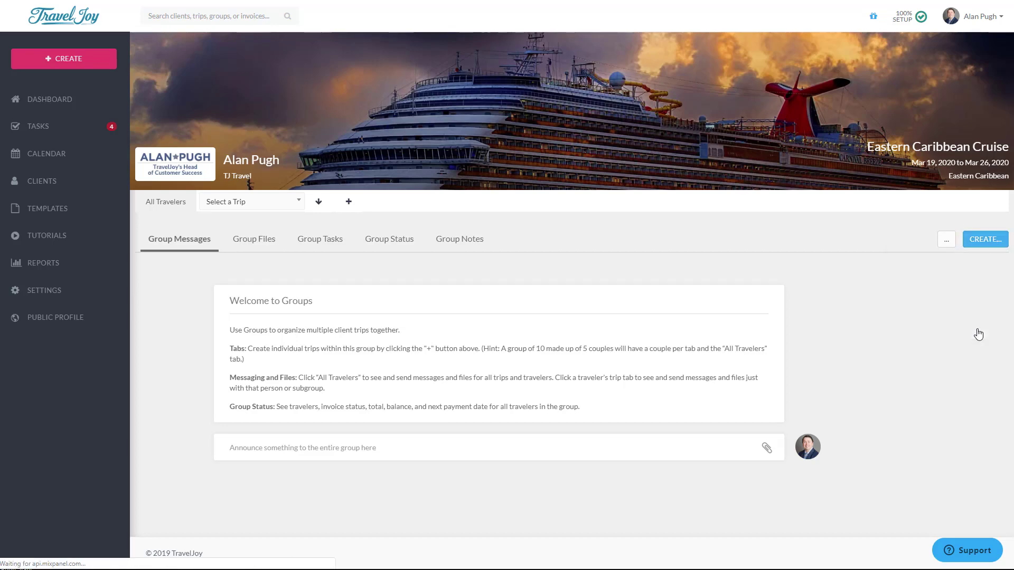
click(131, 252)
click(132, 270)
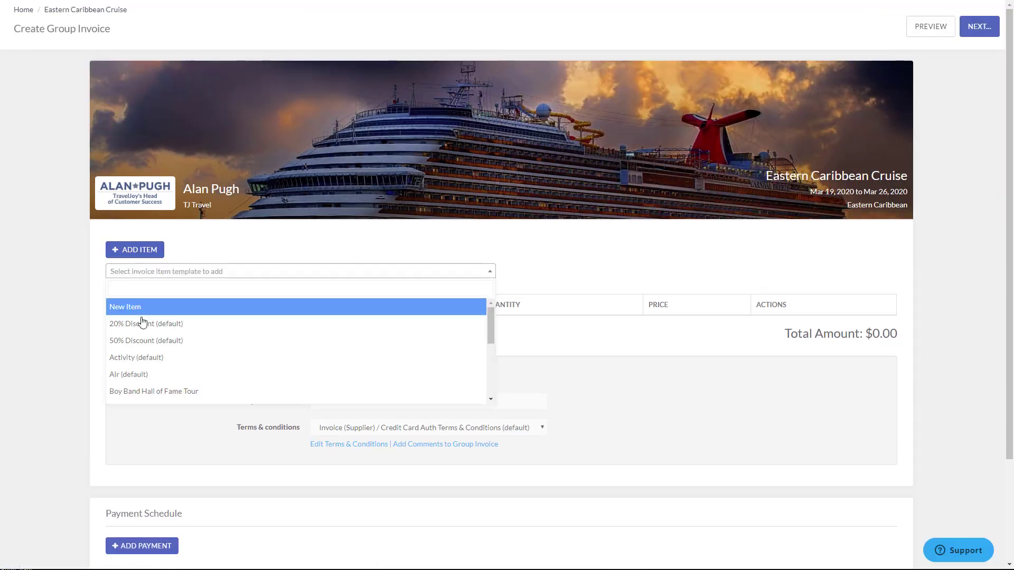
scroll(138, 343, down, 2)
click(134, 372)
text(Eastern Caribbean Cruise)
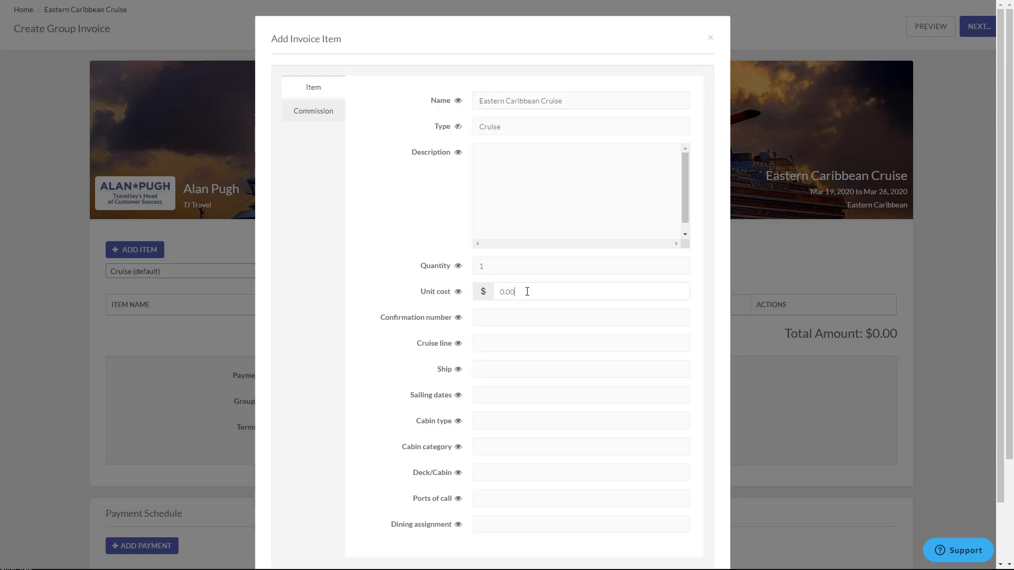
click(654, 292)
text(1500)
Step: Fill the cruise details: booking confirmation number, Carnival, ship Fantasy, 3/19/2020 - 3/26/2020, Interior cabin
click(660, 317)
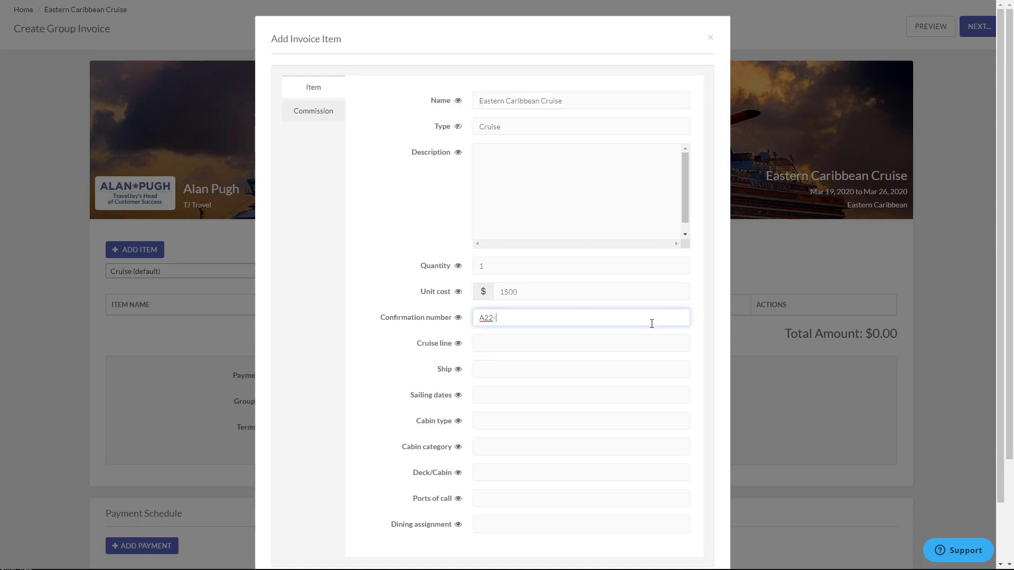
click(556, 344)
text(Carnival)
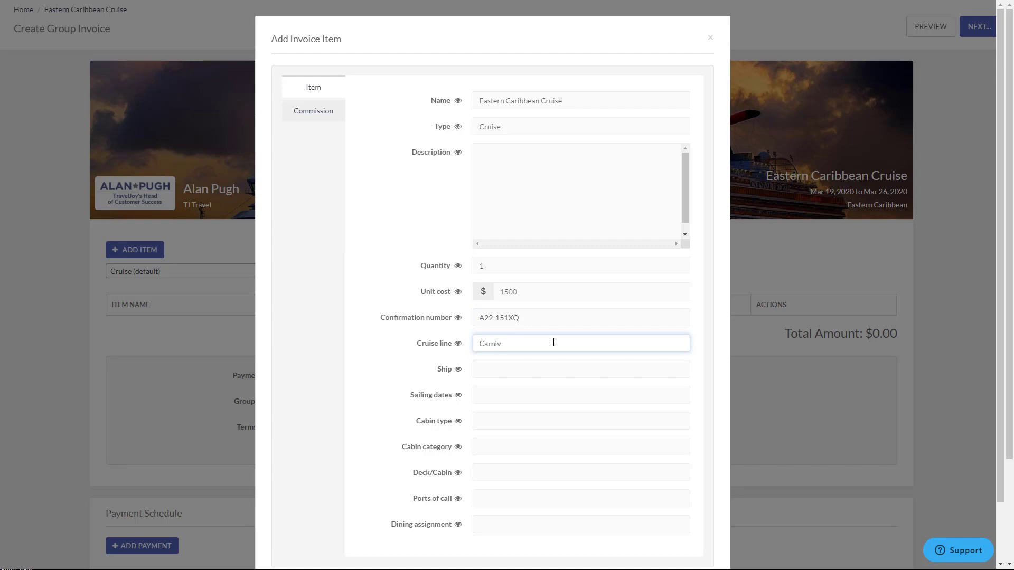
click(516, 370)
text(Fantasy)
click(490, 397)
text(3/)
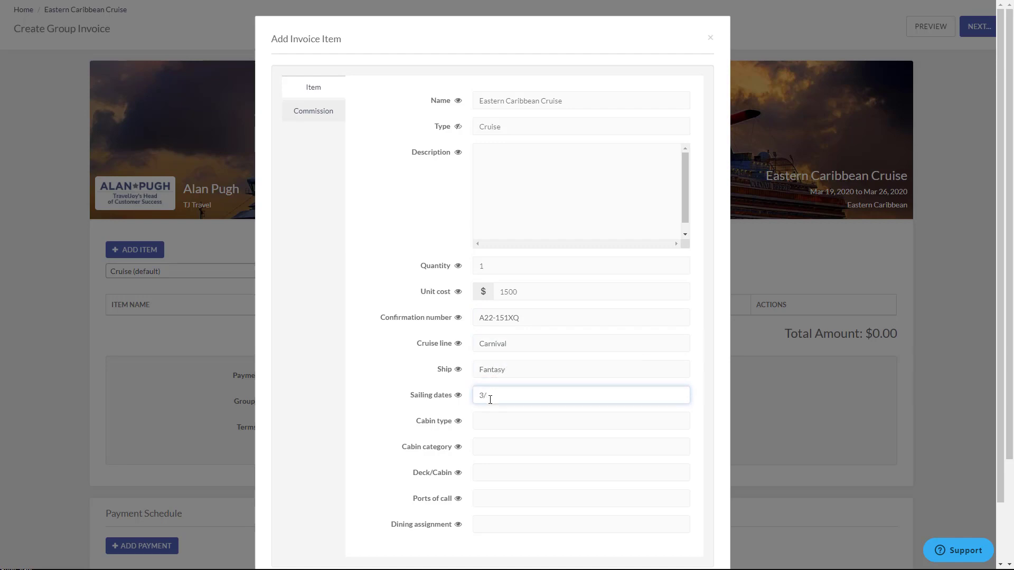
text(19/2020 - 3/26/2020)
click(507, 421)
text(Interior)
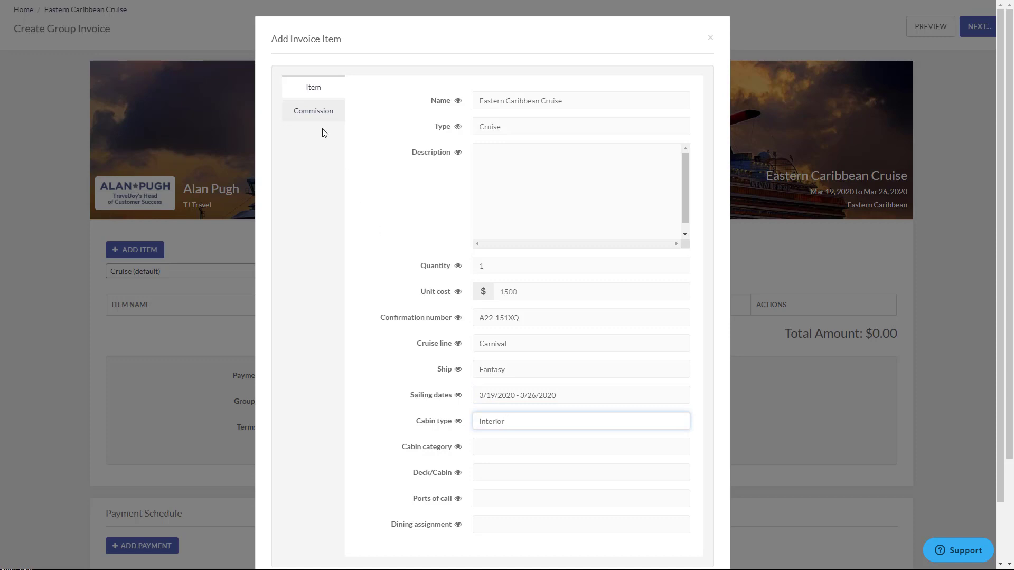
Step: Set supplier to Carnival Cruise Line with an expected commission date and commission amount 50
click(317, 113)
click(551, 97)
text(carnv)
click(525, 117)
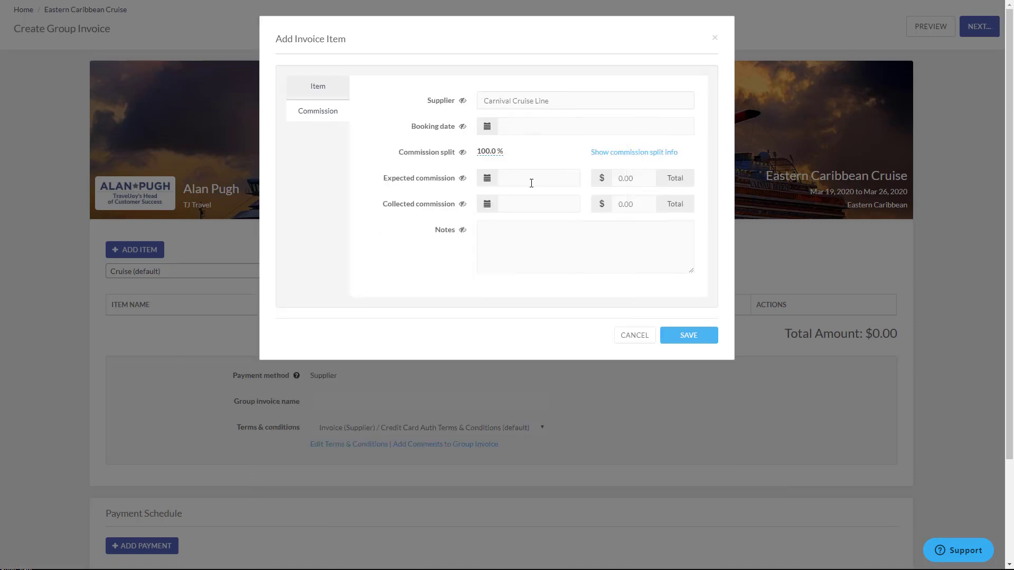
click(529, 180)
click(601, 203)
click(600, 204)
click(601, 204)
click(601, 205)
click(601, 204)
click(572, 293)
double_click(640, 181)
text(50)
Step: Set the payment due date to the 30th and save the cruise item to the invoice
click(537, 132)
click(584, 244)
click(689, 335)
click(379, 422)
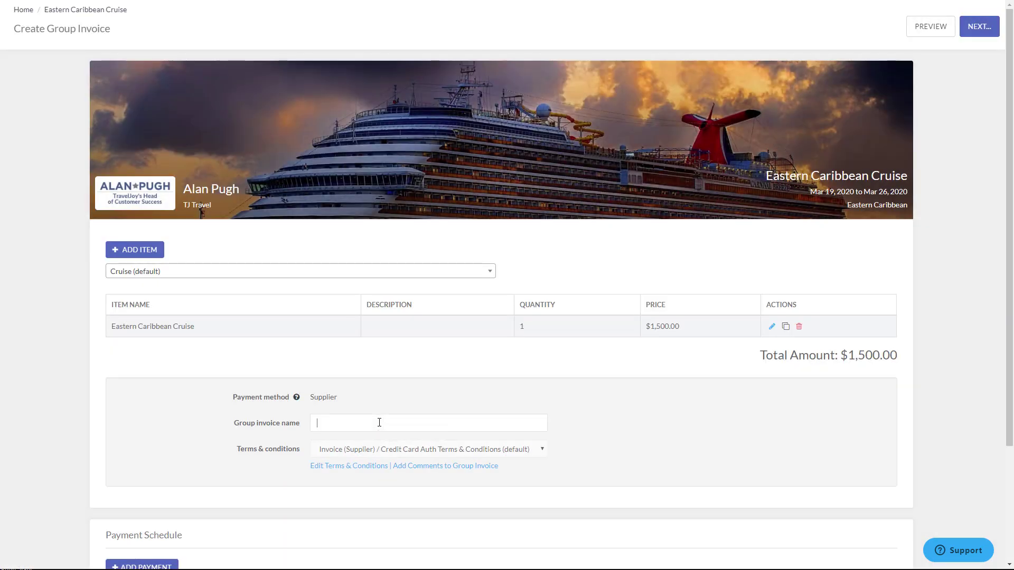
Step: Name the group invoice 'Carnival Fantasy Interior Cabin' and save it for email review
text(Carnival Fantas)
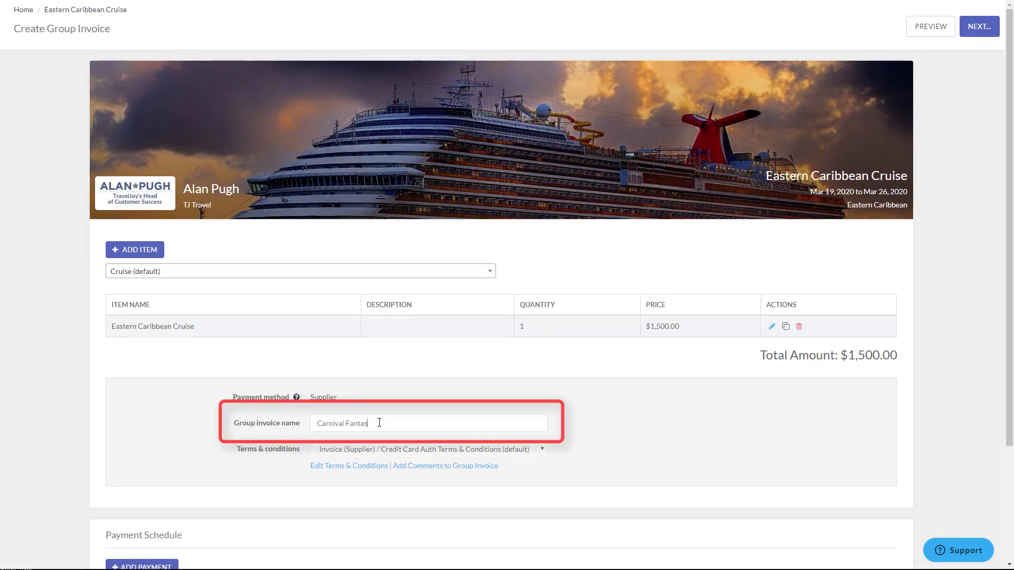
text(y Interior Cabin)
click(976, 32)
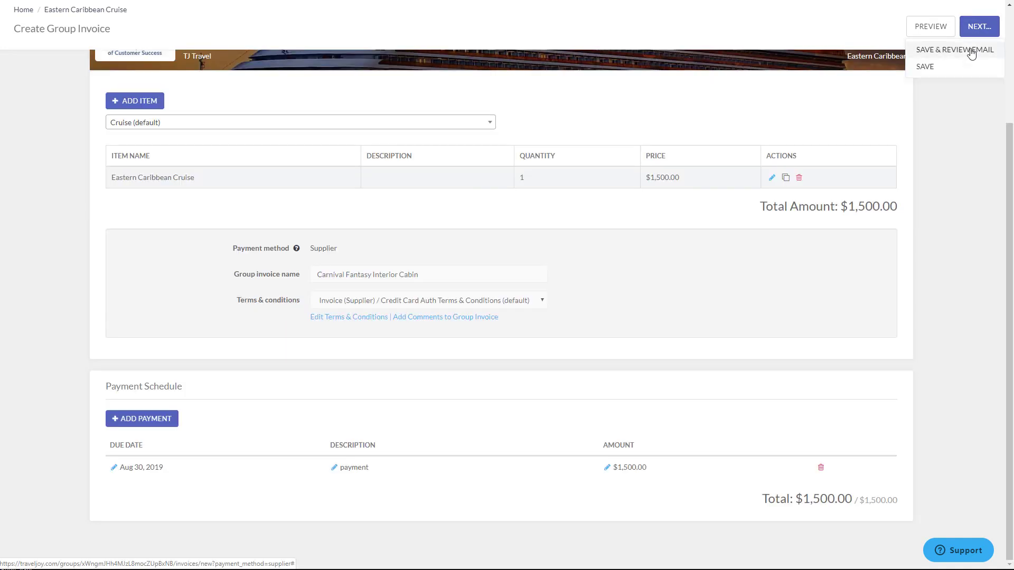
click(972, 52)
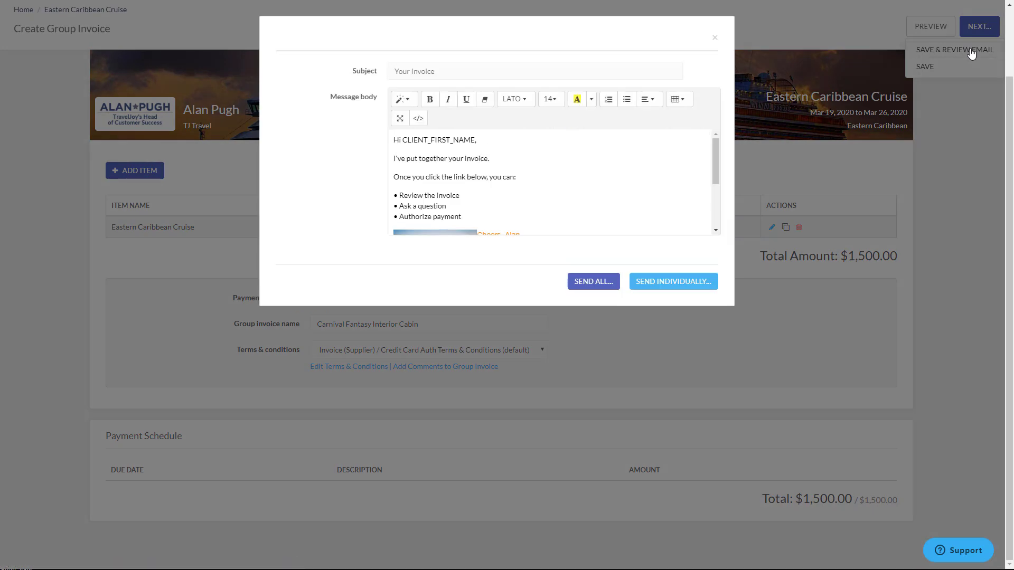
Step: Send the invoice email to only the second traveler, leaving the first traveler unchecked
click(587, 283)
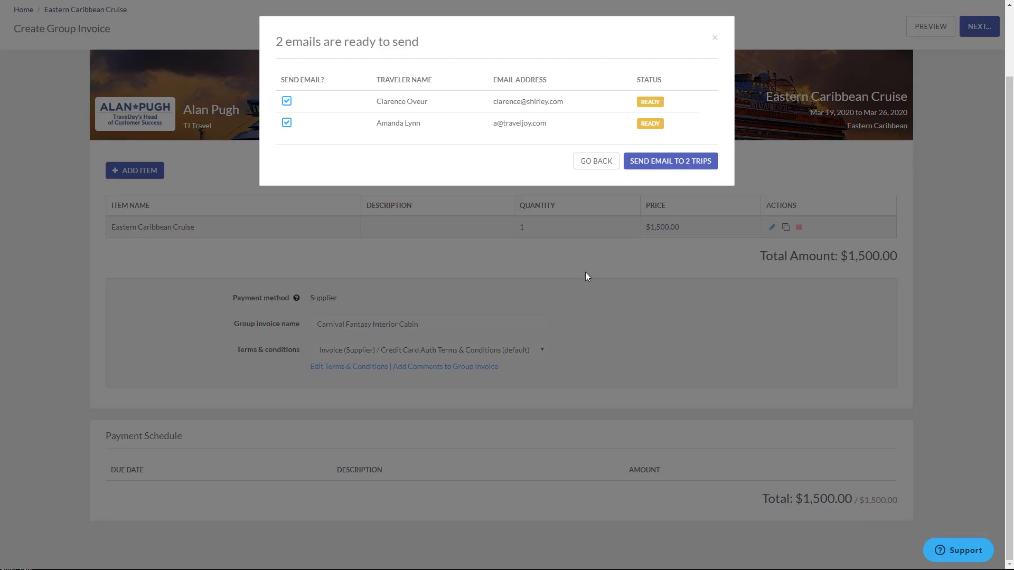
click(287, 102)
click(287, 101)
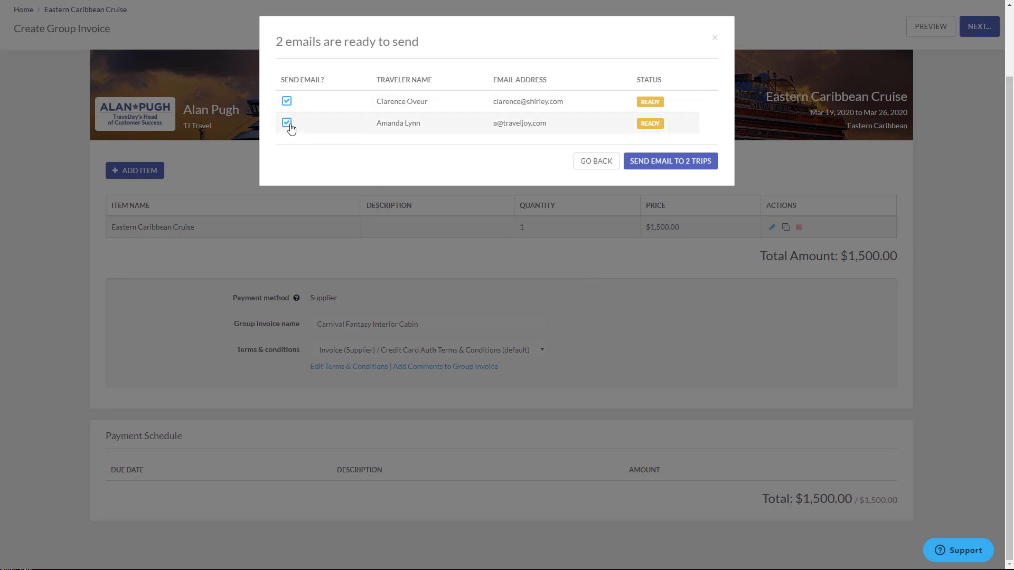
click(287, 101)
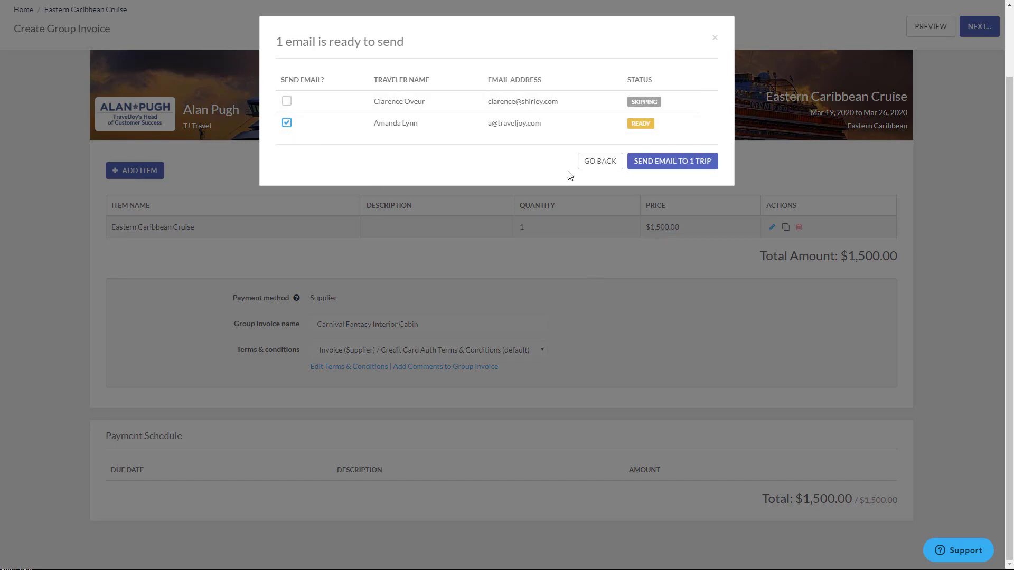
click(689, 166)
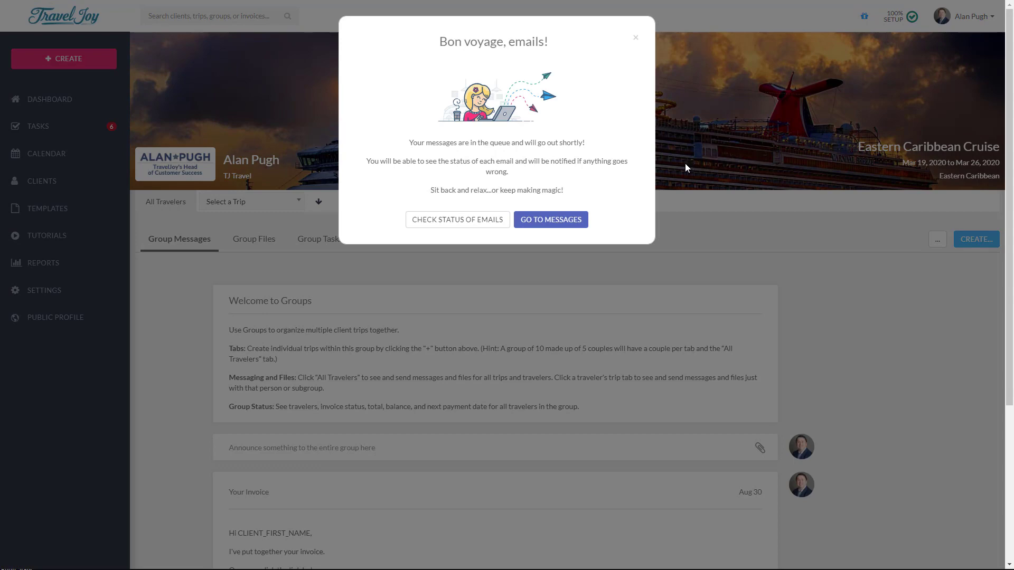
Step: Dismiss the queued-email confirmation and view Group Files, checking the invoice's Send Individually options
click(636, 40)
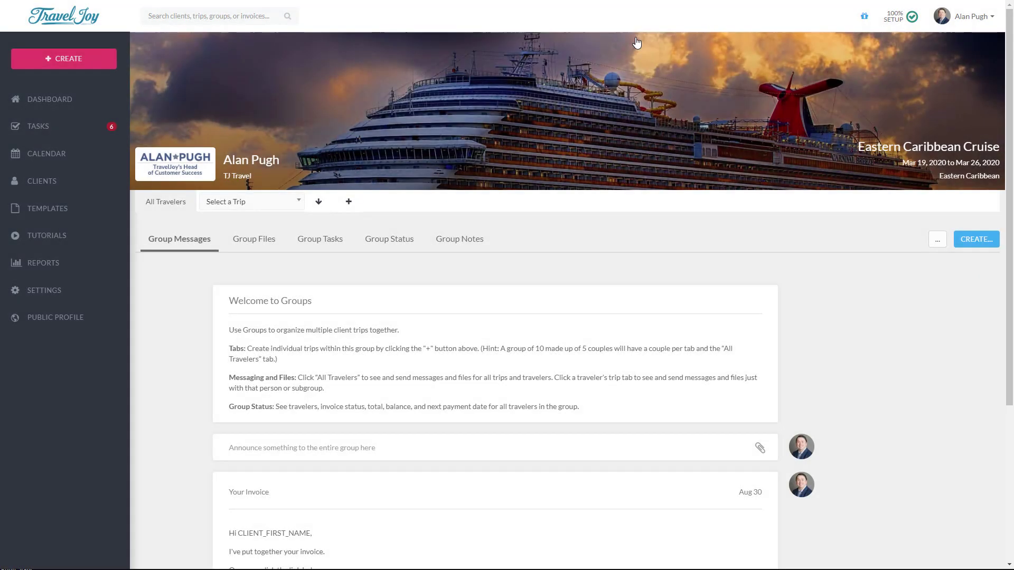
click(263, 246)
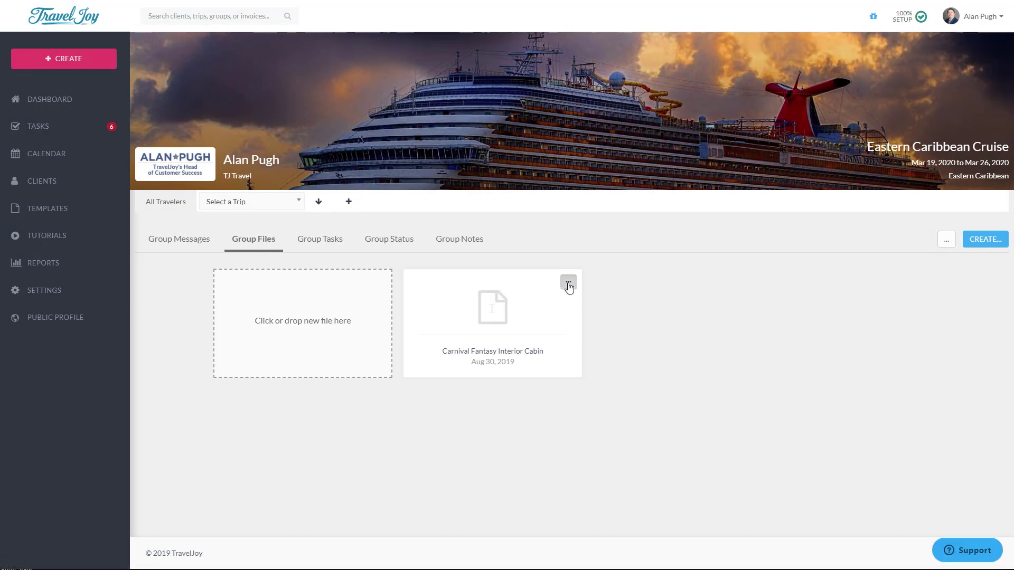
click(568, 286)
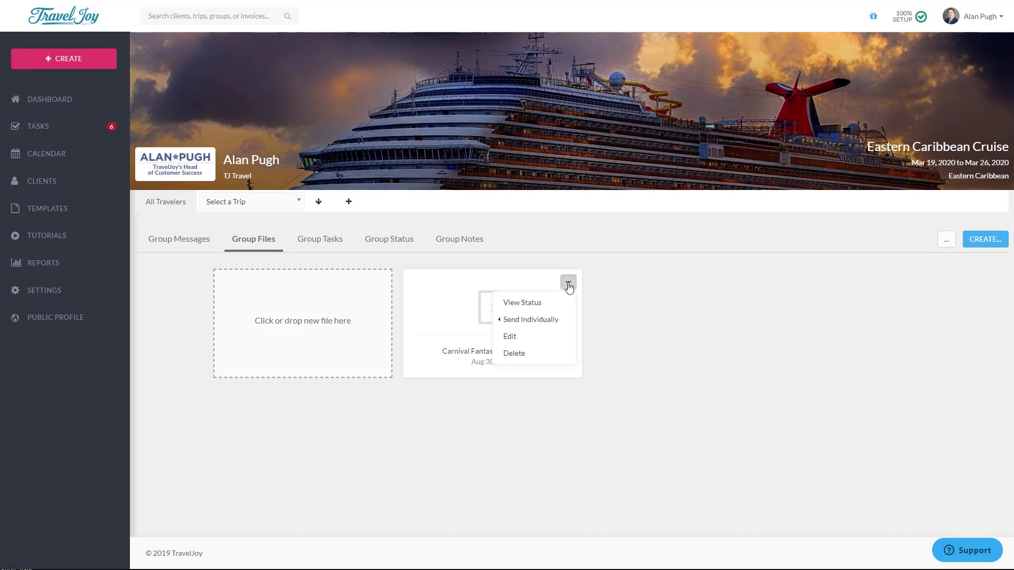
click(524, 325)
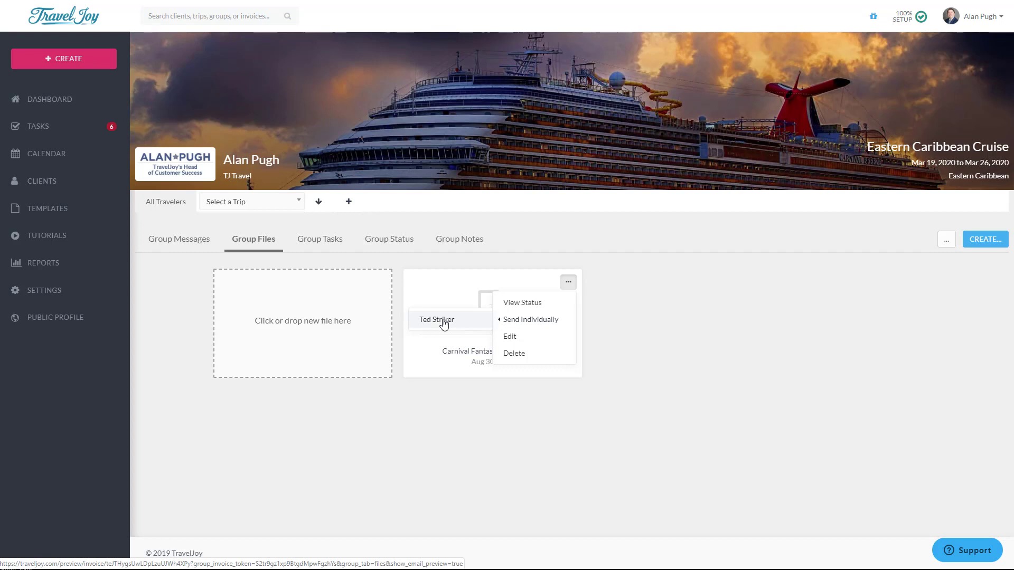
click(767, 331)
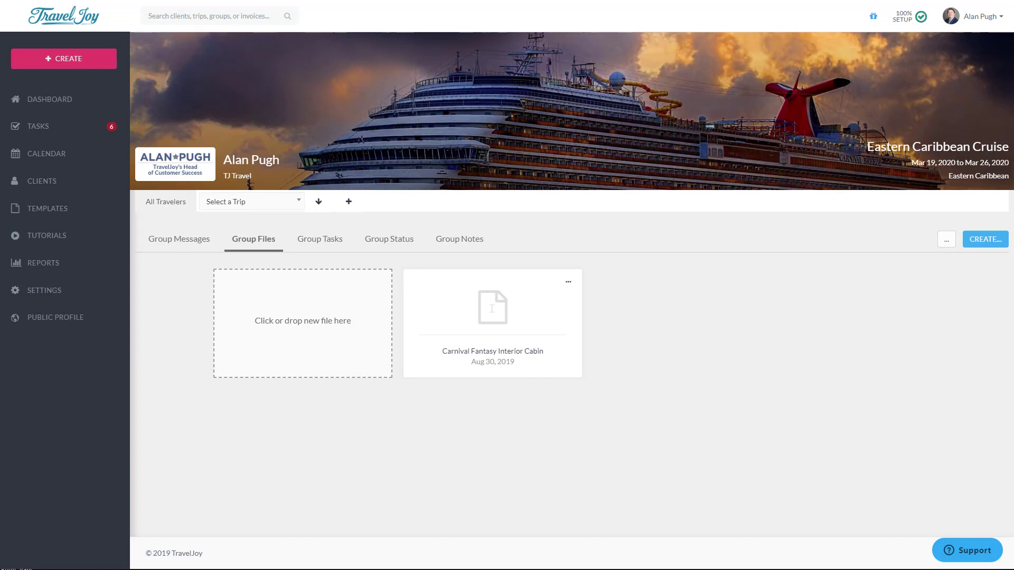
Step: Create a group form from the Caribbean Cruise 2019 Primary Traveler Questionnaire, saving without sending its email
click(986, 239)
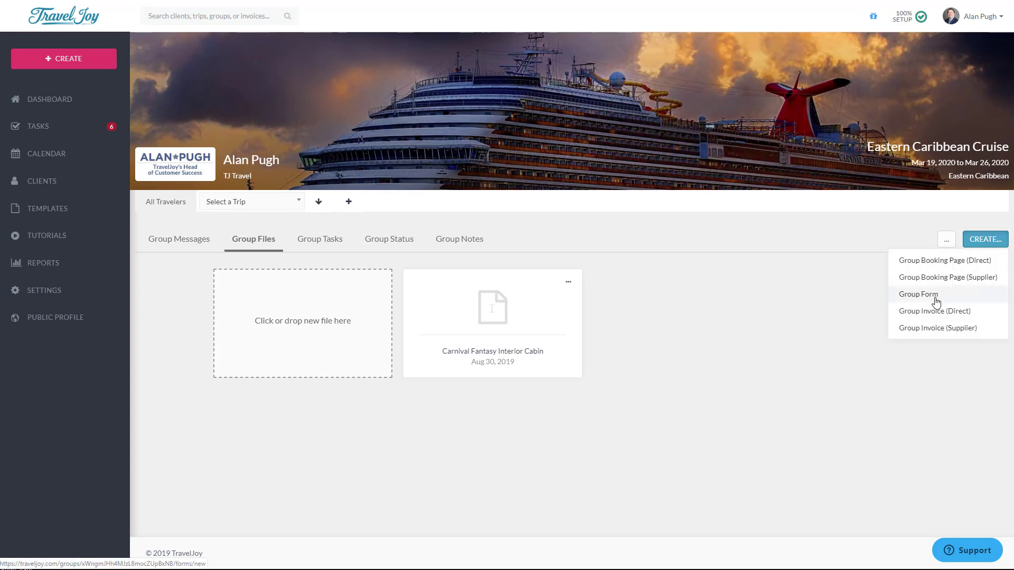
click(935, 299)
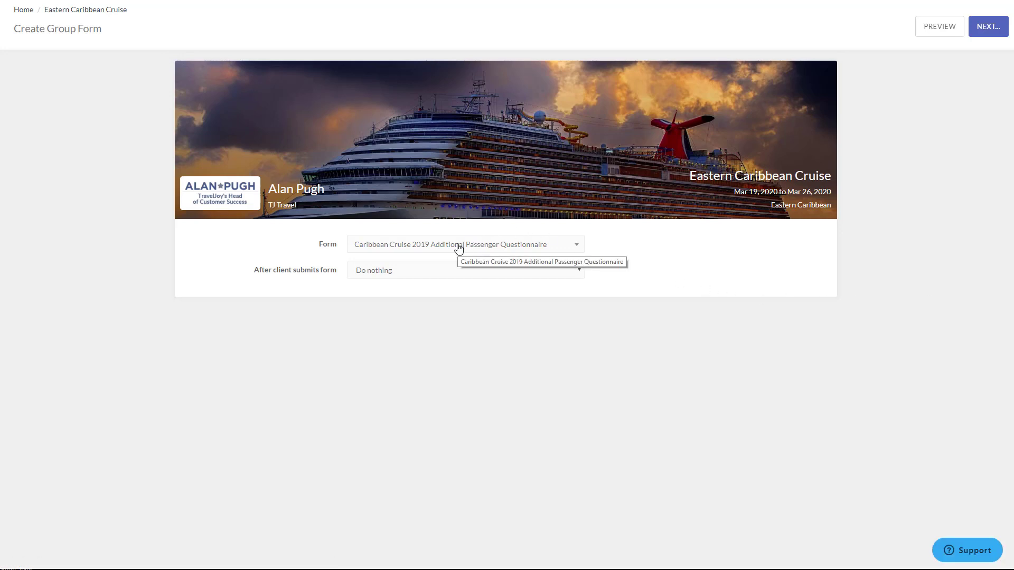
click(458, 248)
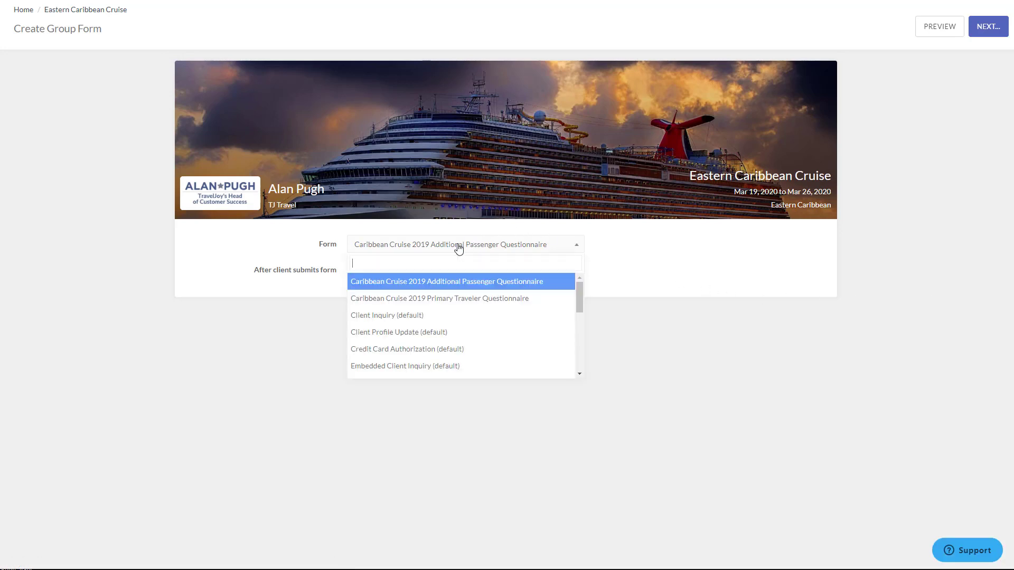
click(452, 300)
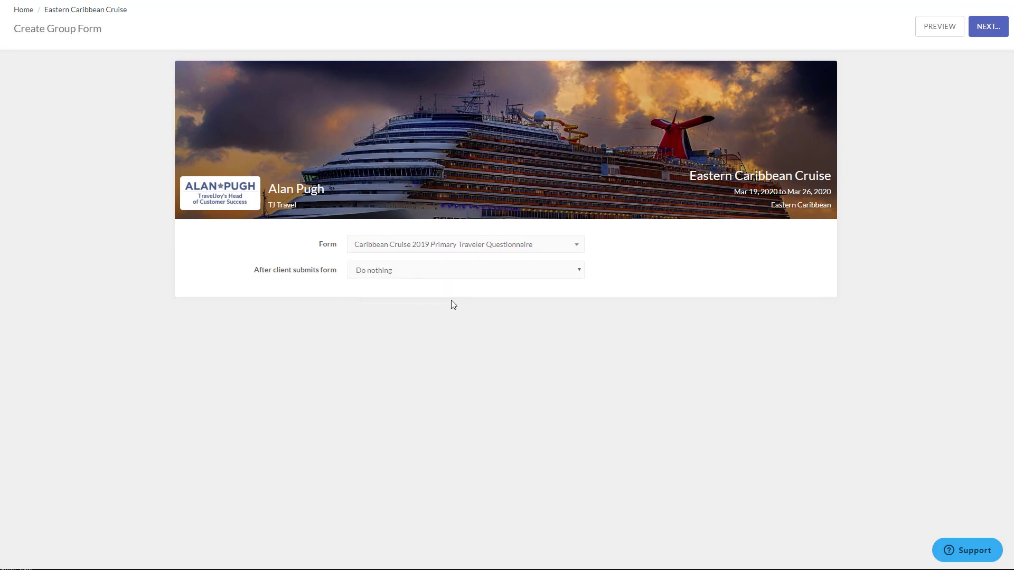
click(981, 38)
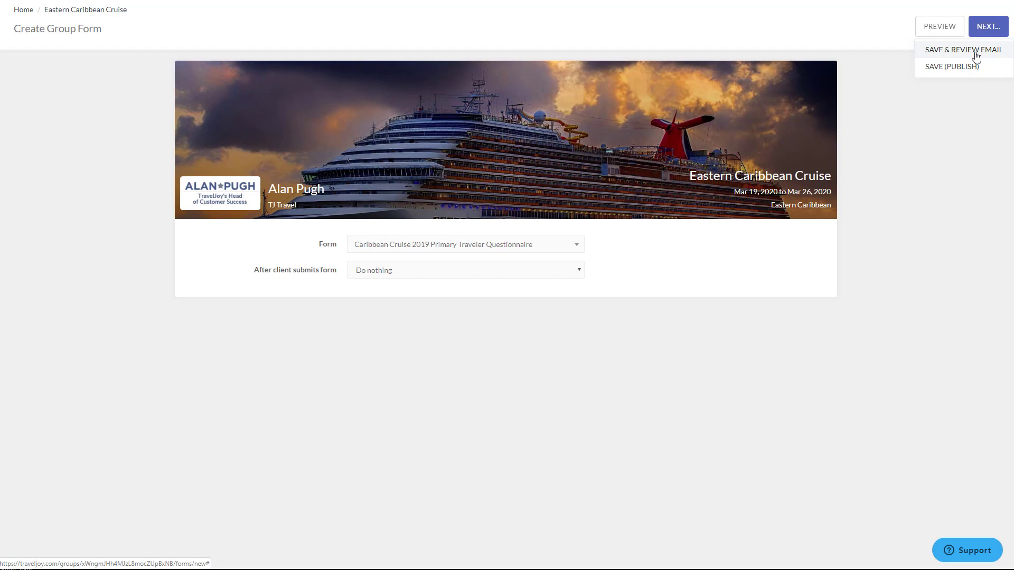
click(975, 52)
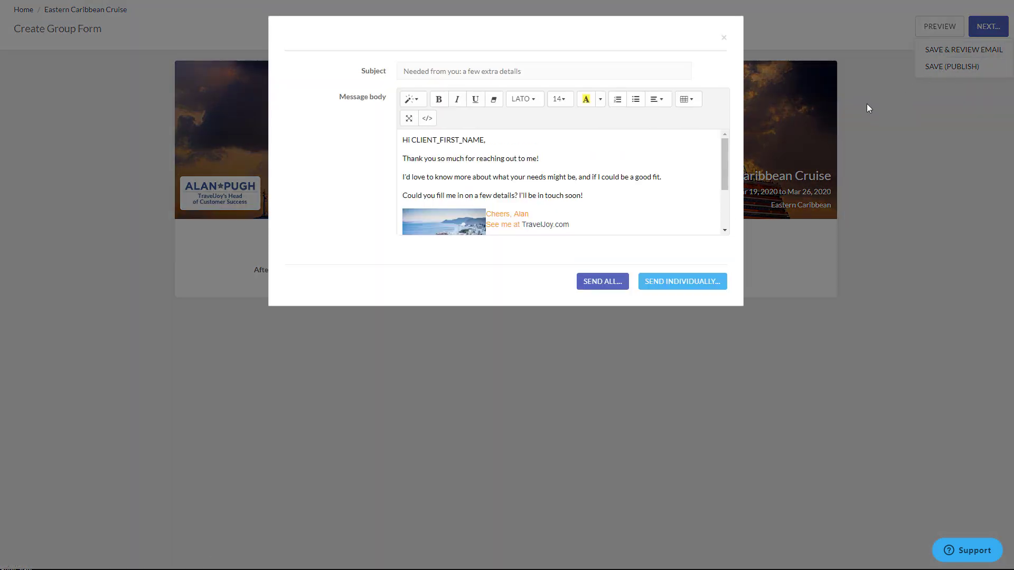
click(723, 38)
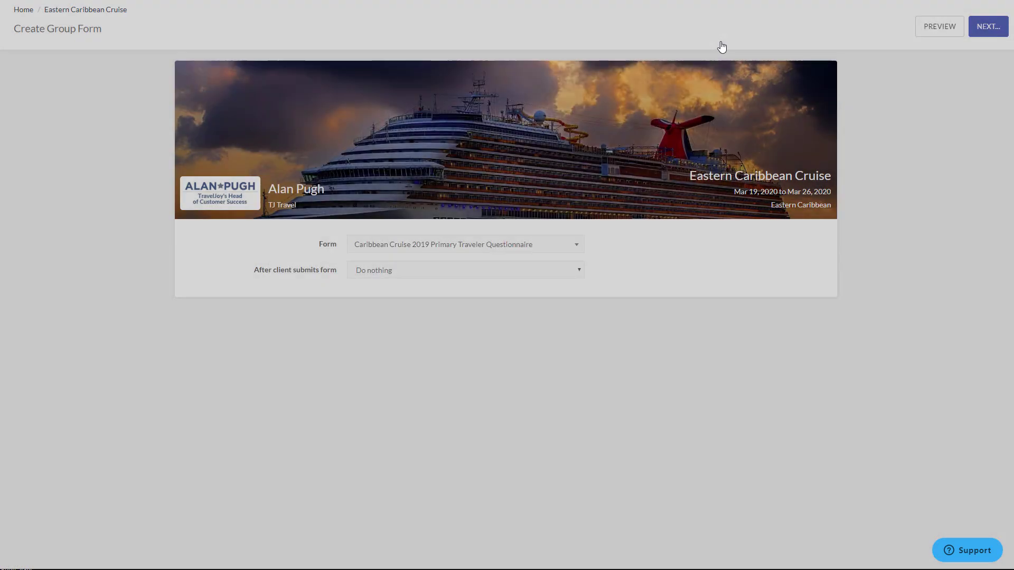
Step: Save and publish the group form, then dismiss the confirmation and leave the CREATE list closed
click(993, 28)
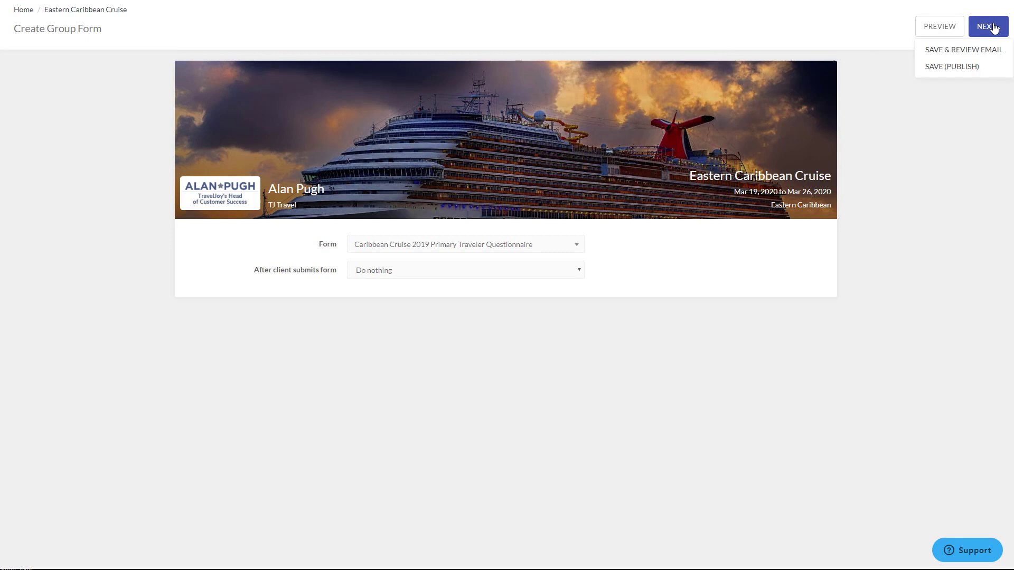
click(979, 67)
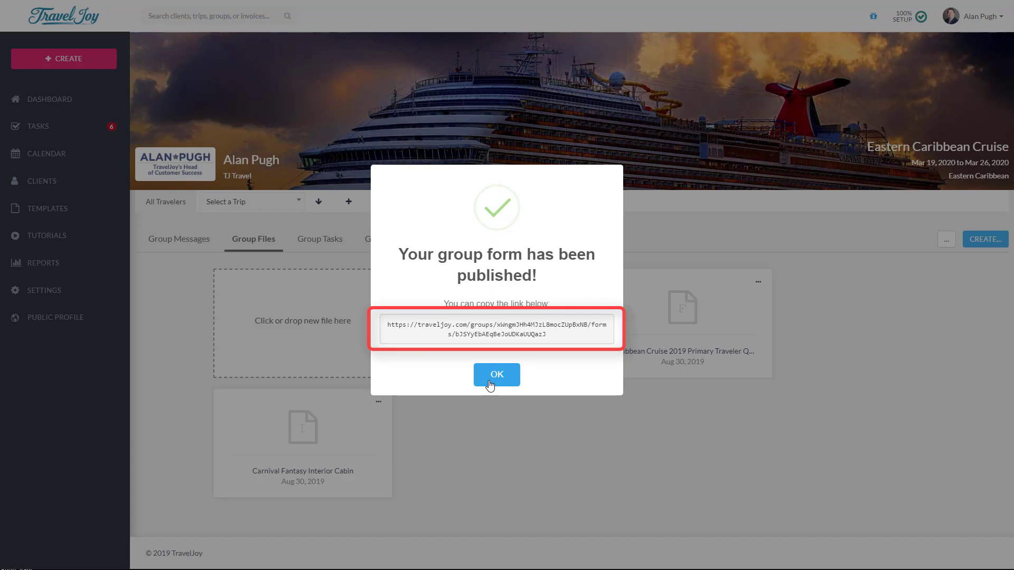
click(490, 385)
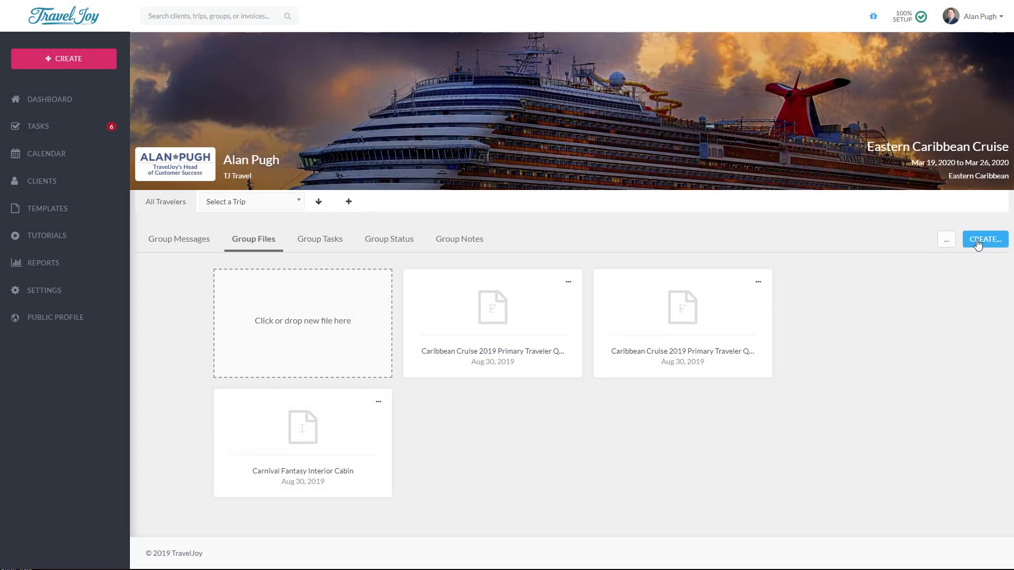
click(978, 241)
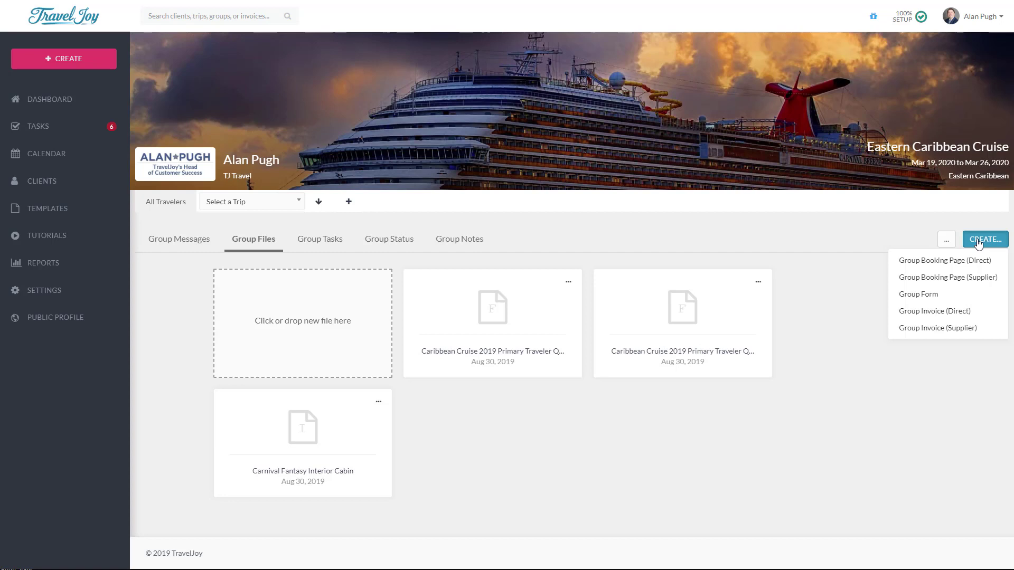
click(978, 244)
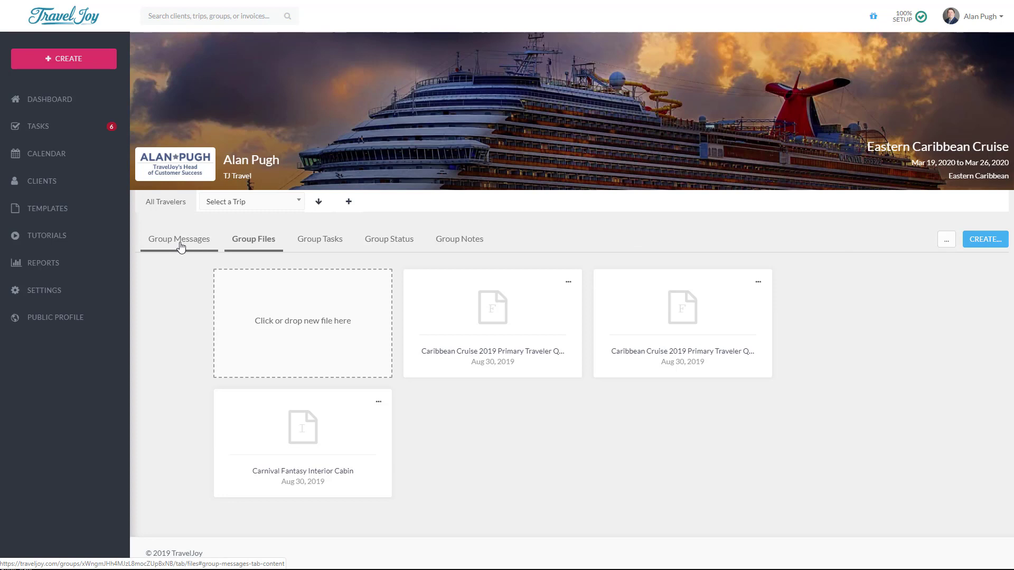
Step: Write 'Are you ready to cruise?!' below the greeting in a group announcement, then go back to Group Files
click(180, 246)
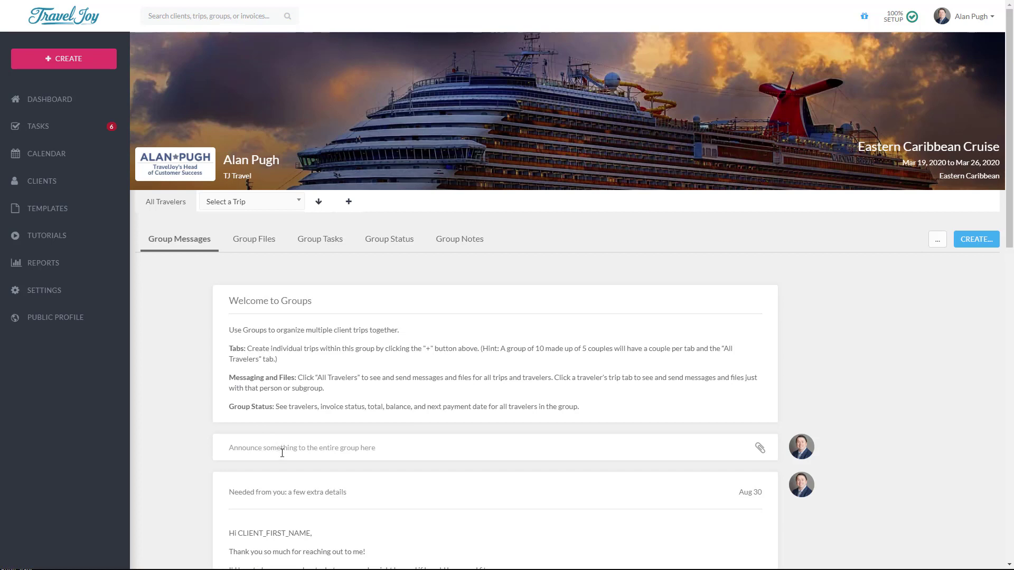
click(283, 451)
scroll(369, 359, down, 3)
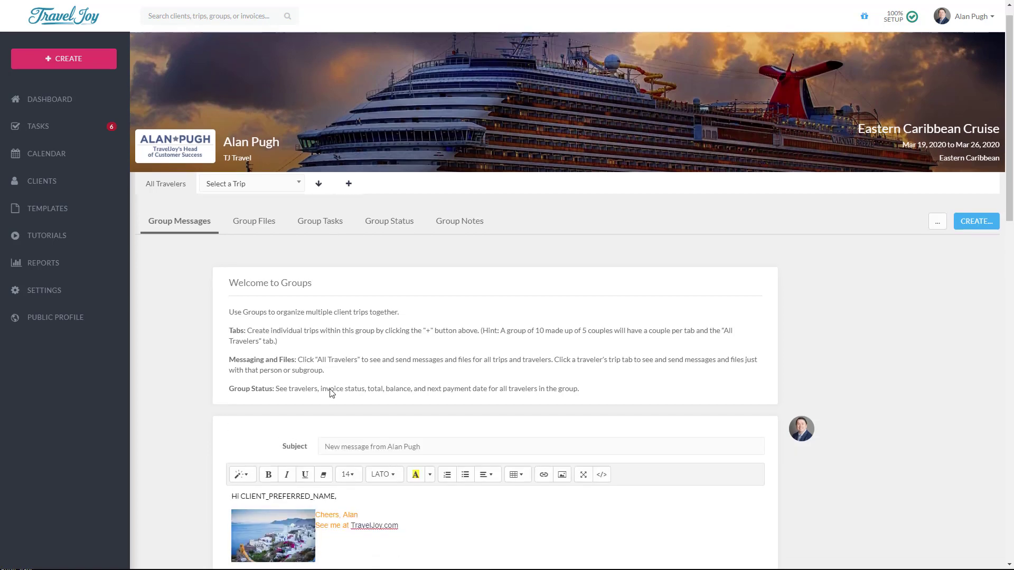
key(Return)
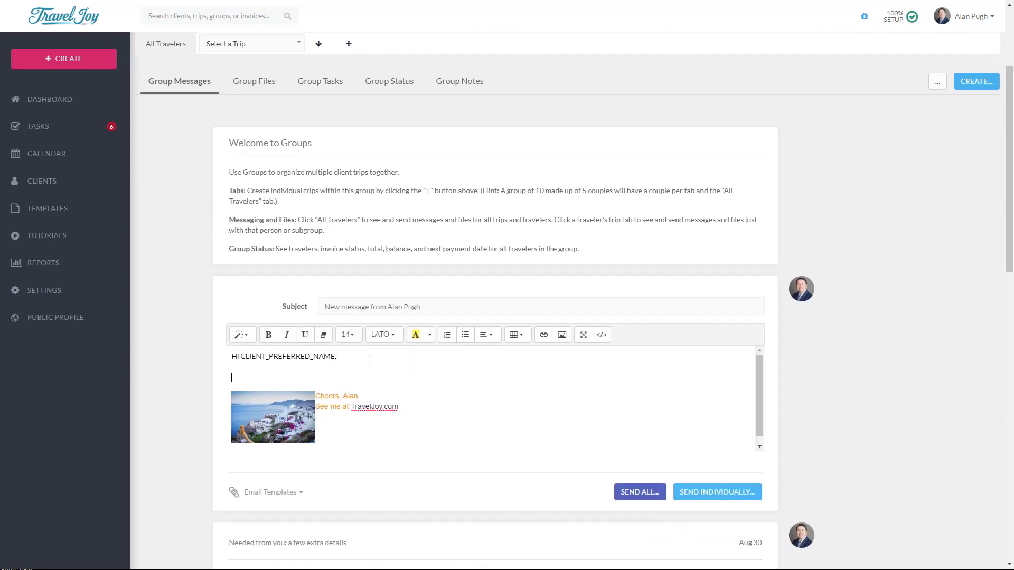
text(Are you ready to cruise?!)
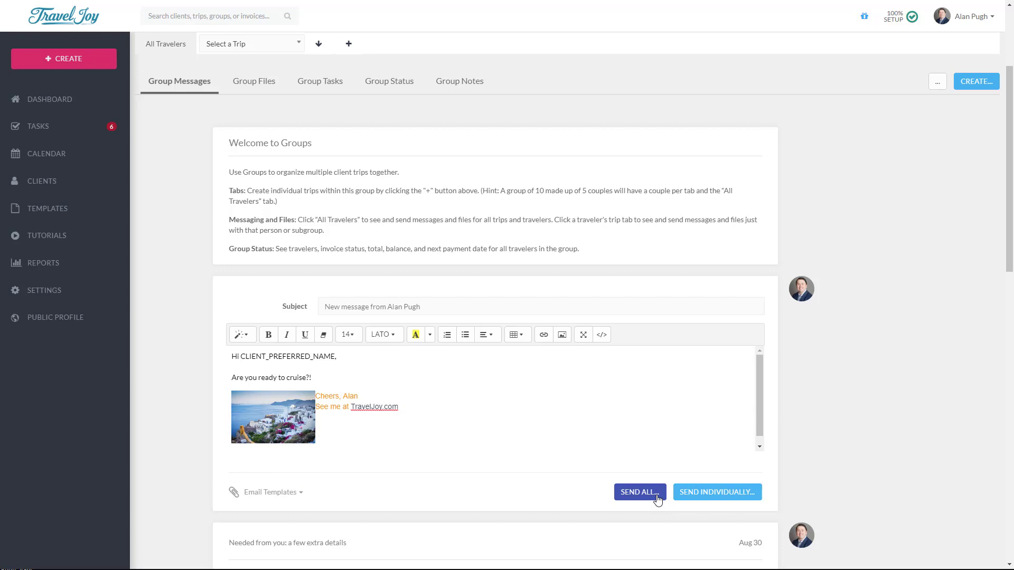
scroll(657, 499, up, 3)
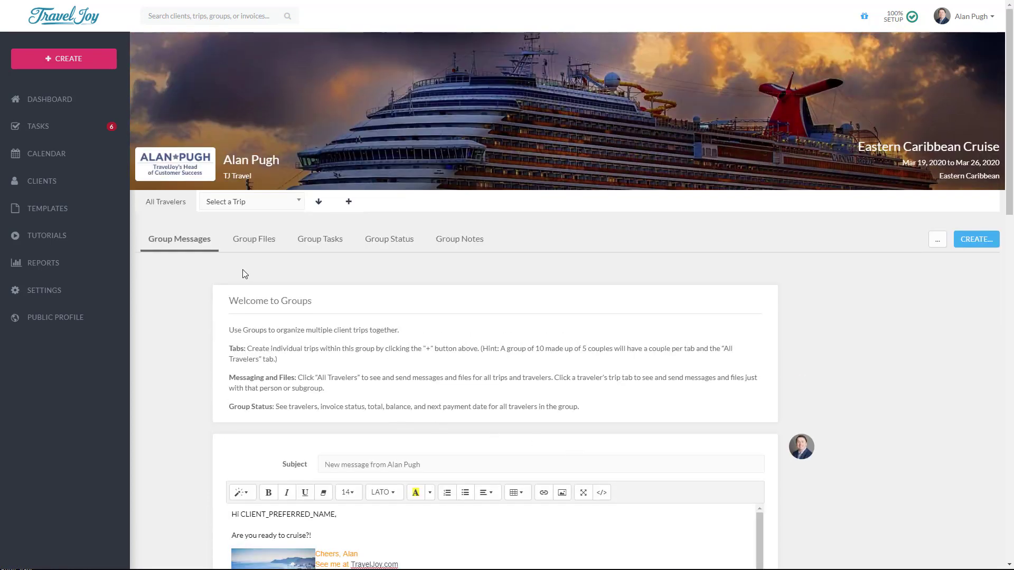
click(245, 241)
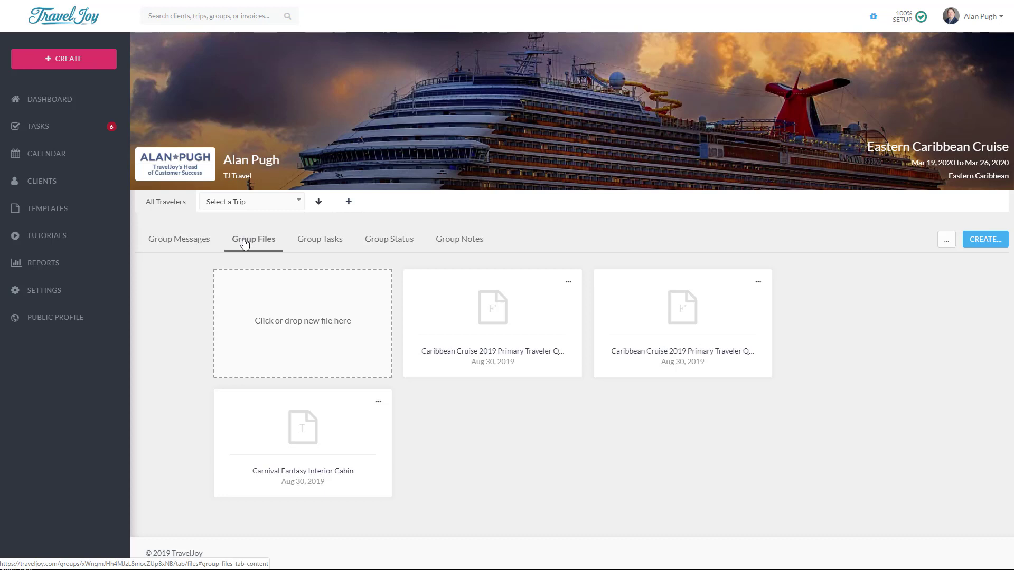
Step: Check the traveler form's options, then browse Group Tasks and Group Notes before opening Group Status
click(568, 282)
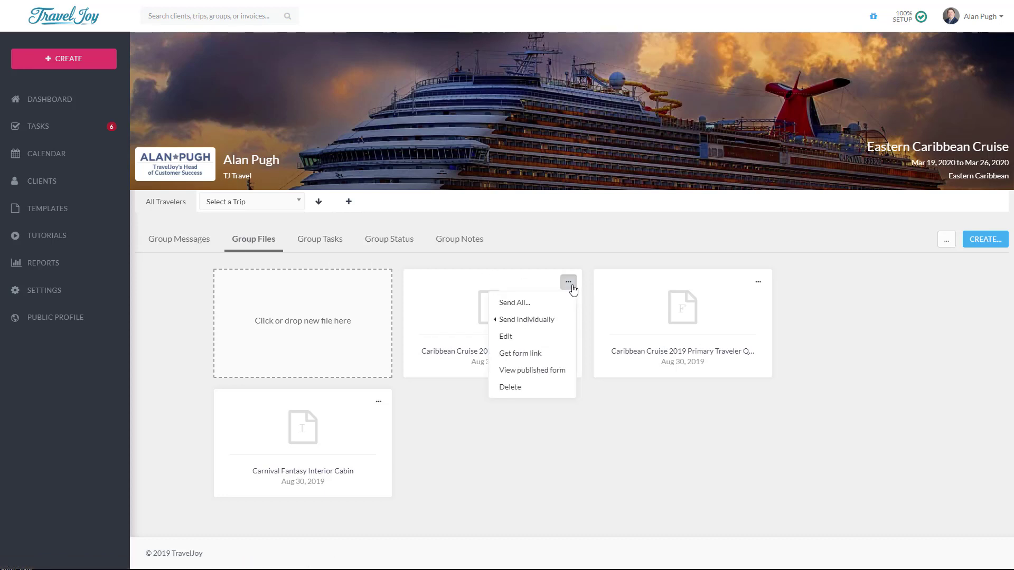
click(572, 288)
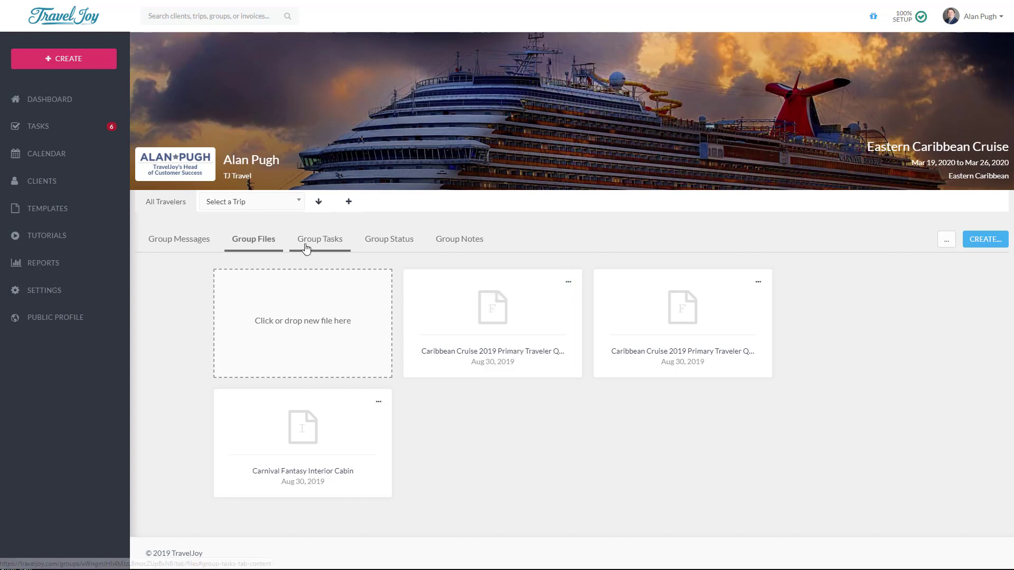
click(310, 247)
click(473, 247)
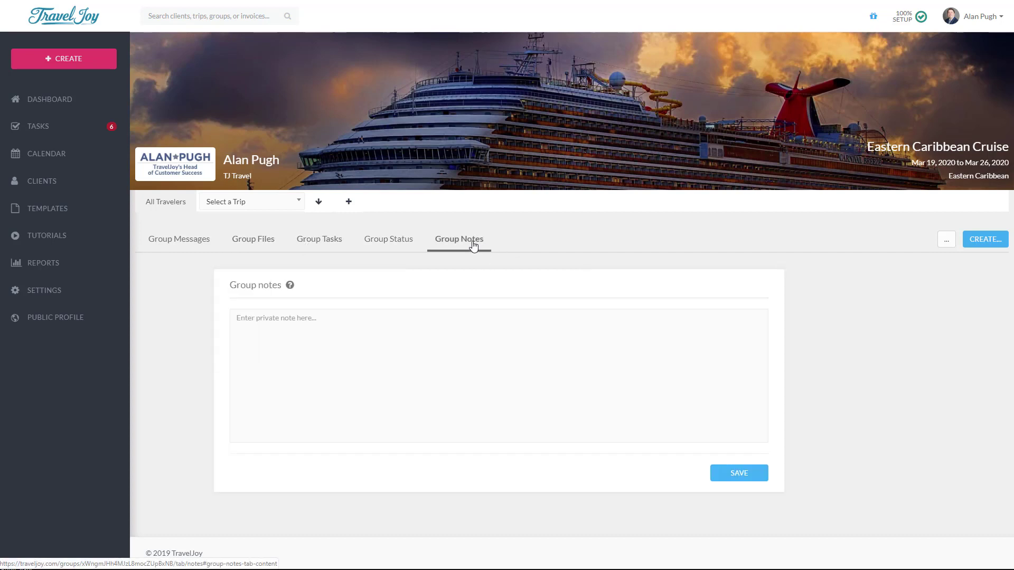
click(385, 247)
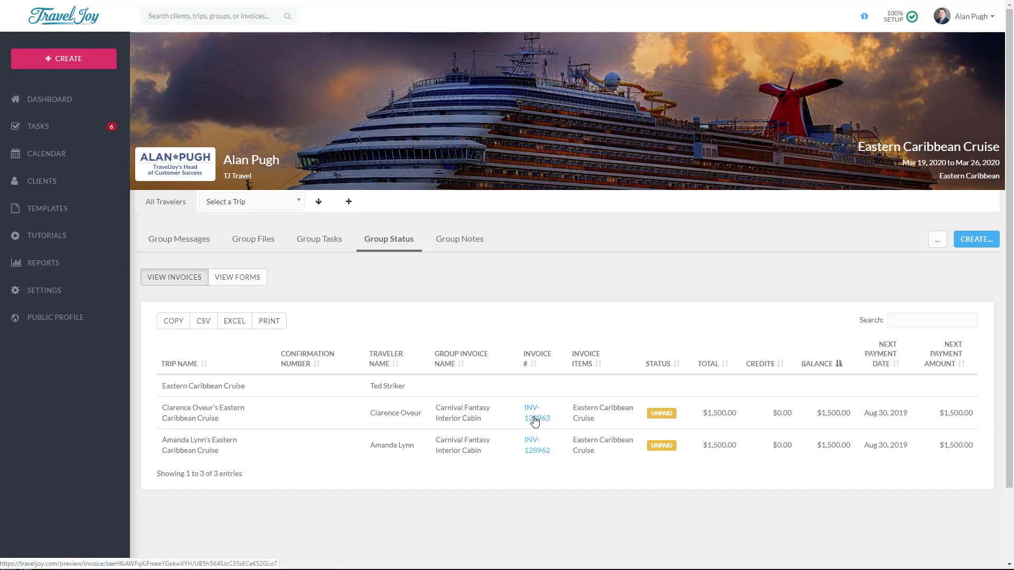
Step: Sort invoices by Traveler Name, Invoice #, Status and reversed Total, then switch to VIEW FORMS
click(383, 362)
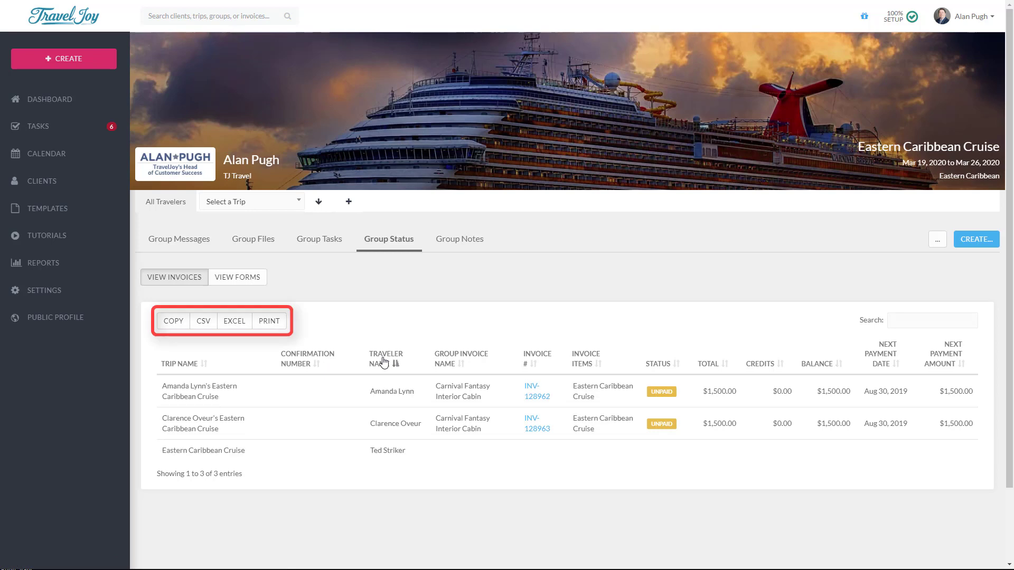
click(539, 358)
click(660, 362)
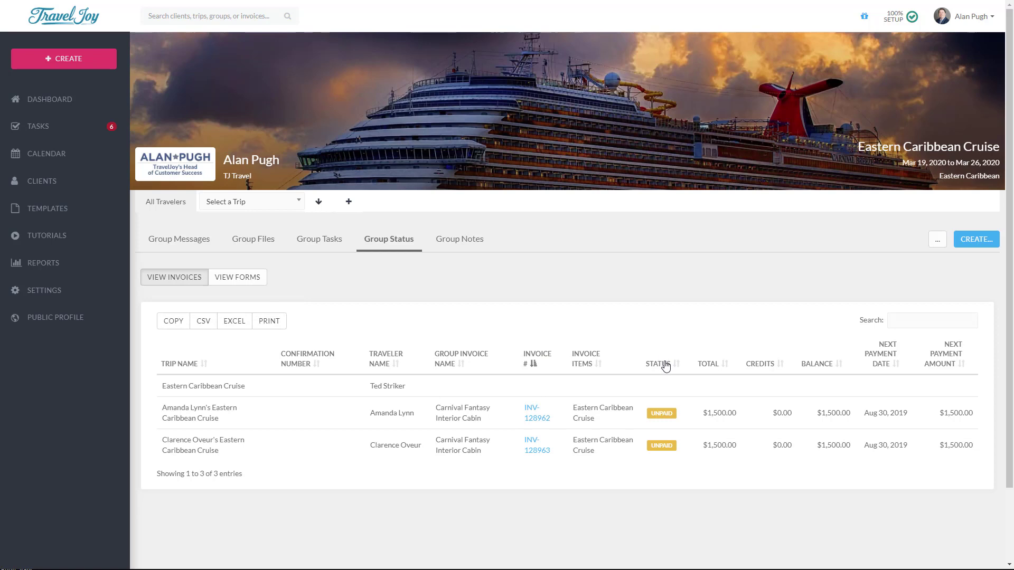
click(708, 363)
click(710, 367)
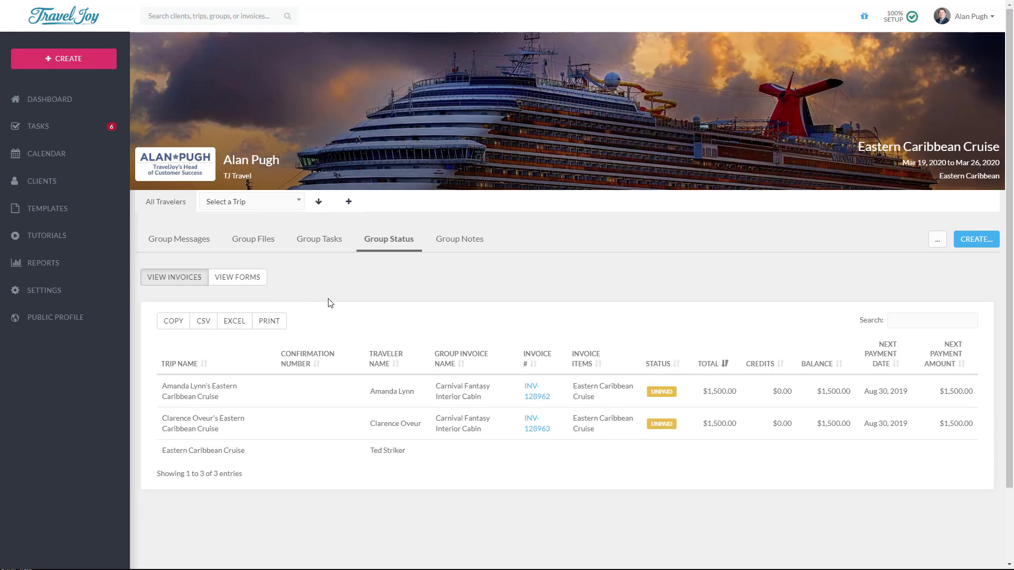
click(244, 284)
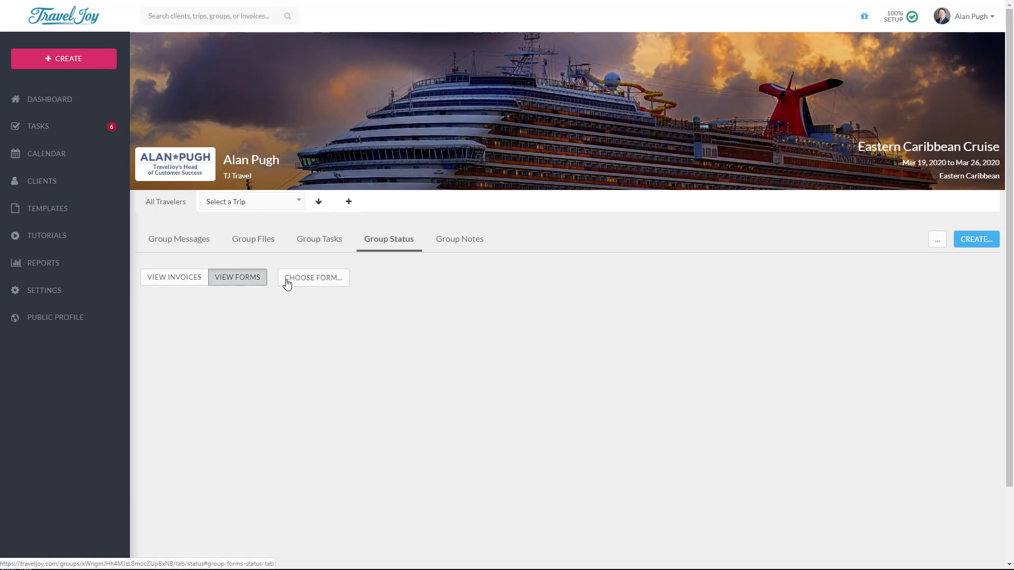
Step: Check the Passport Info & Pre-departure (default) form status: all three travelers show Sent
click(320, 283)
click(333, 300)
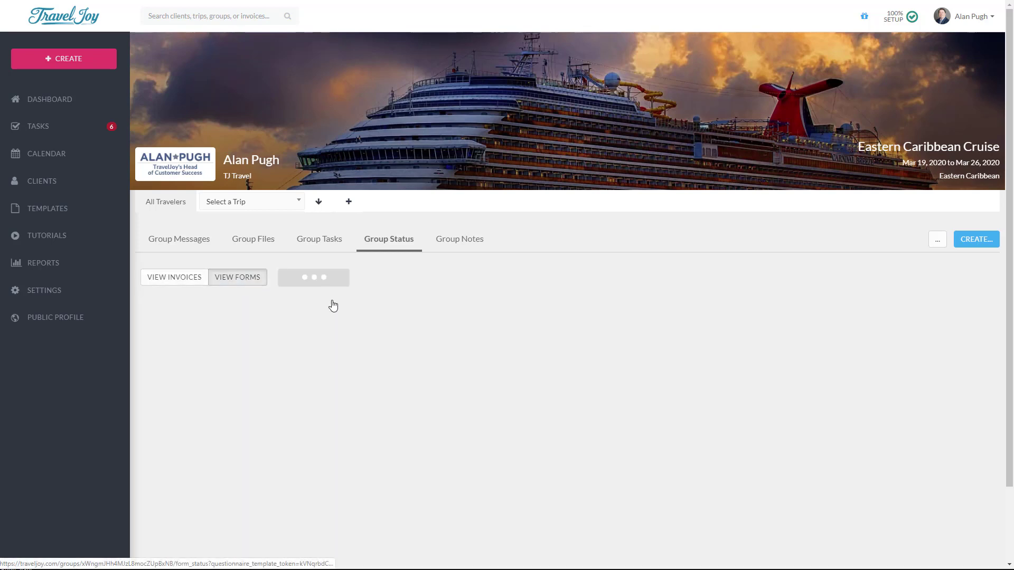
scroll(340, 391, down, 2)
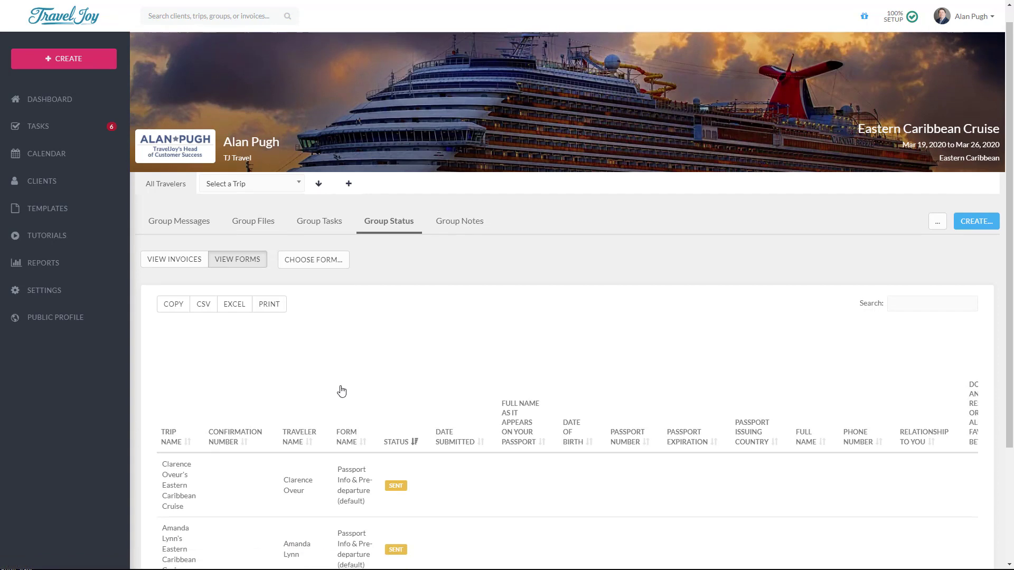
scroll(342, 391, down, 1)
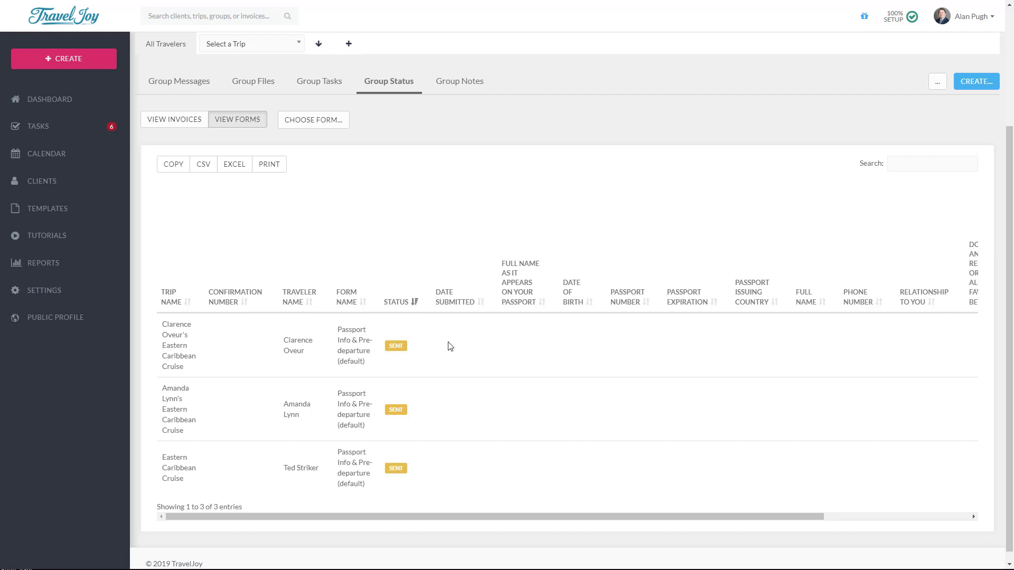
drag(523, 517, 485, 512)
scroll(893, 208, up, 3)
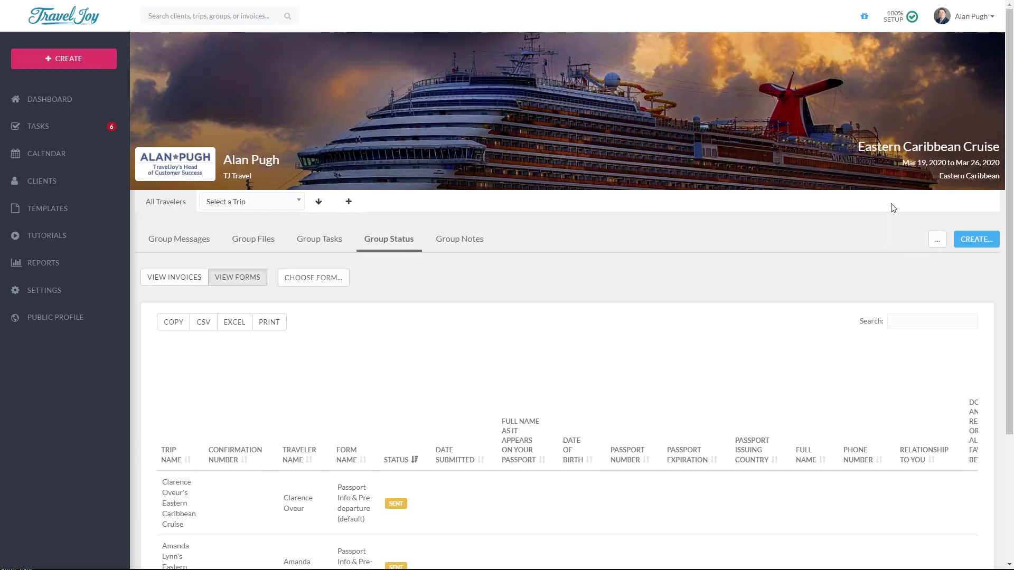
Step: Archive the Eastern Caribbean Cruise group with reason Completed, confirming Archive all trips
click(936, 246)
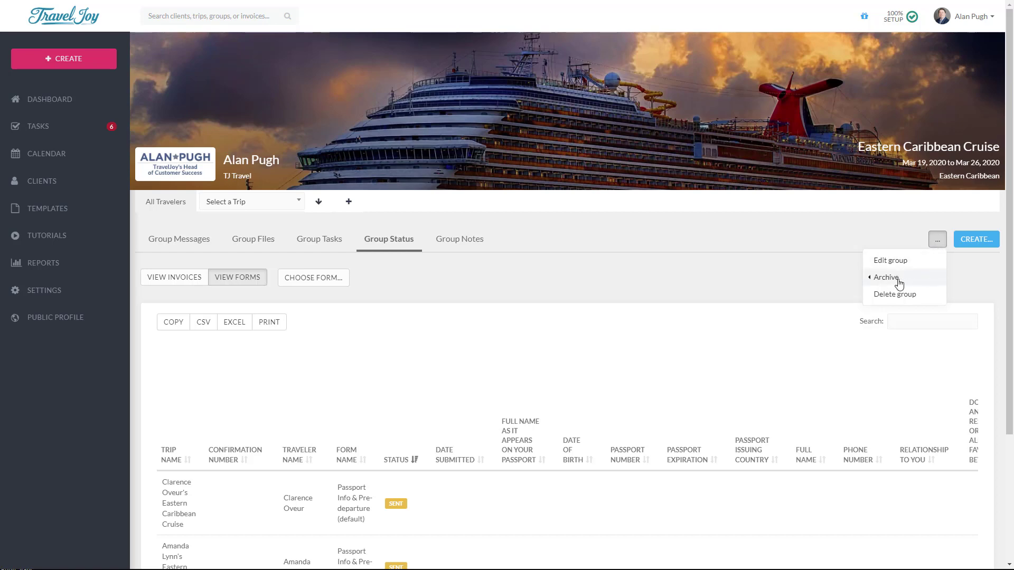
mouse_move(893, 279)
click(829, 283)
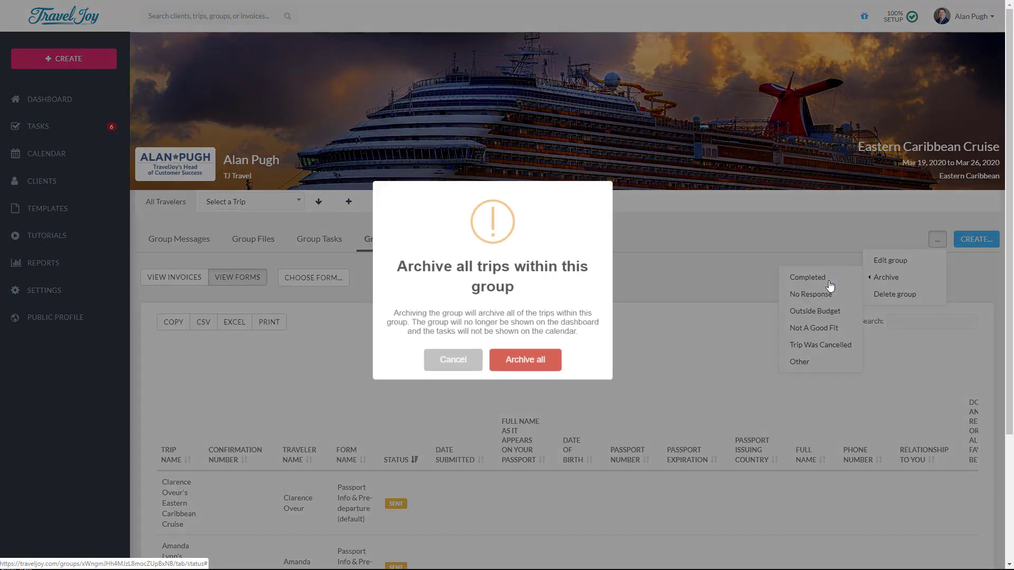
click(528, 365)
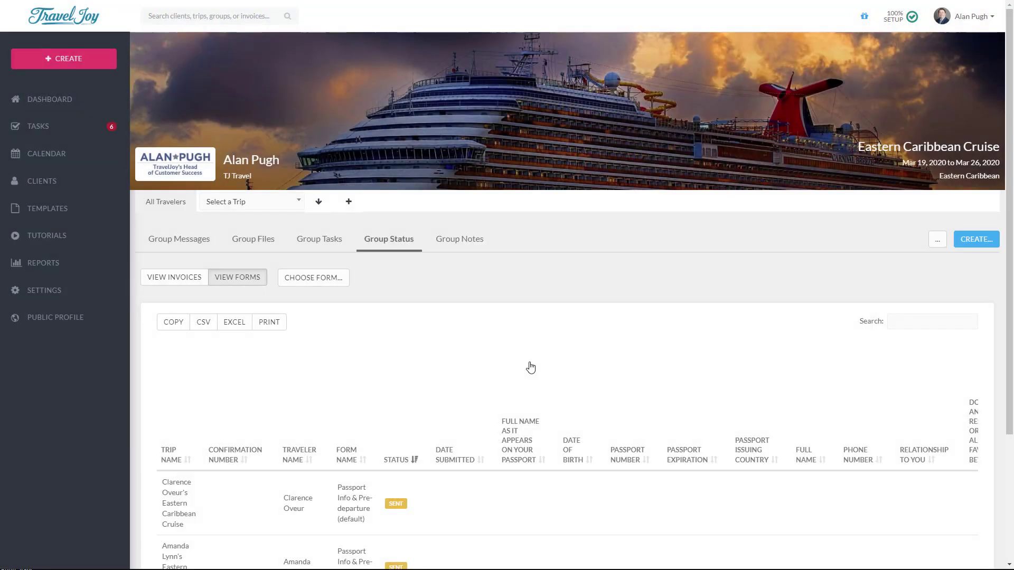